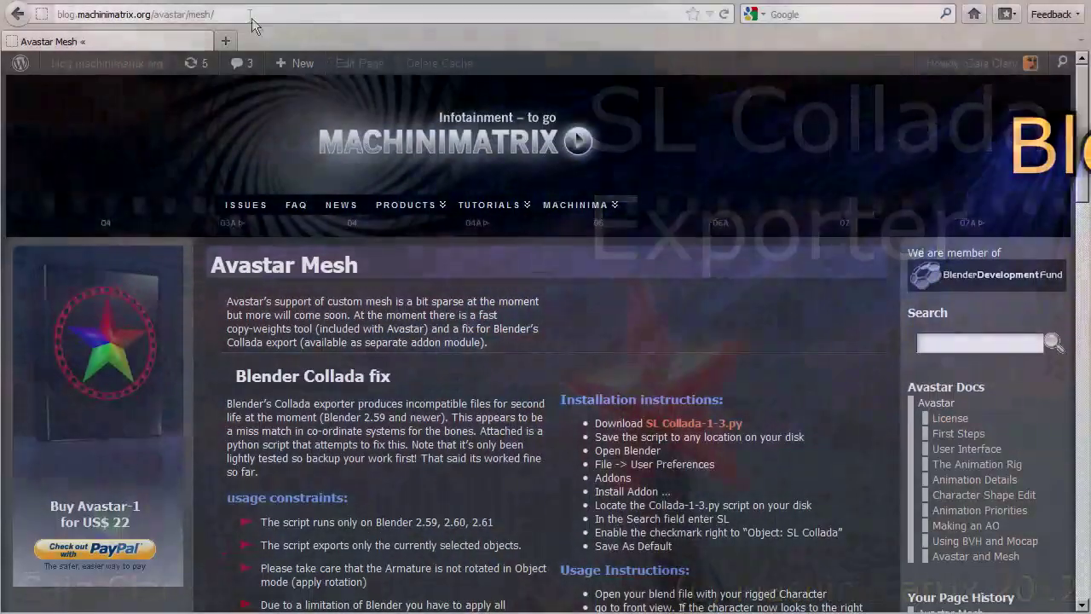
Open the SL Collada-1-3.py script from the installation instructions on the Avastar Mesh page
{"action": "left_click", "coordinate": [230, 14]}
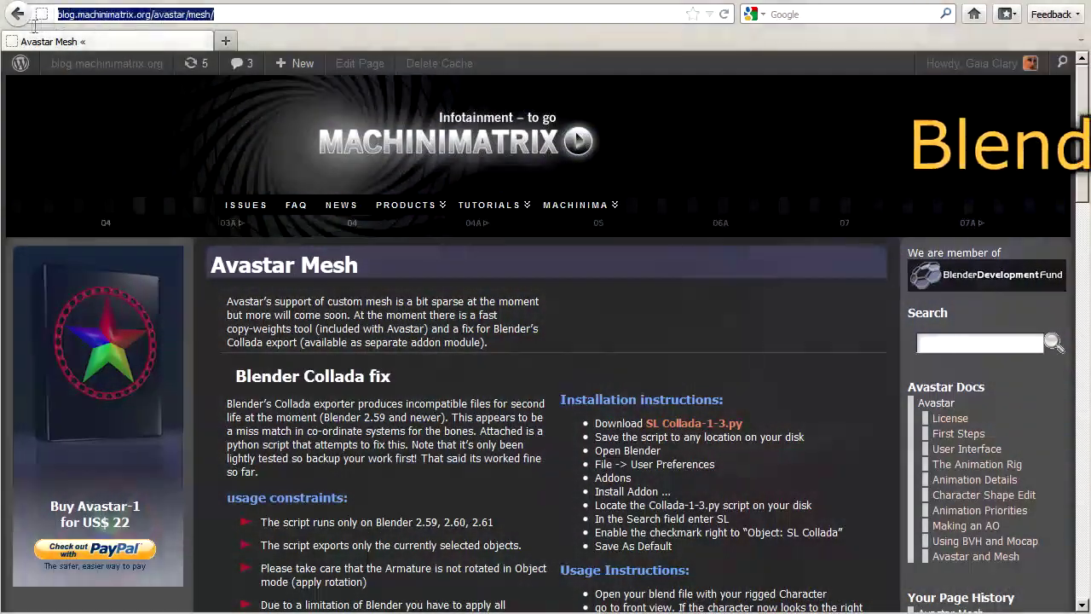
{"action": "left_click", "coordinate": [226, 15]}
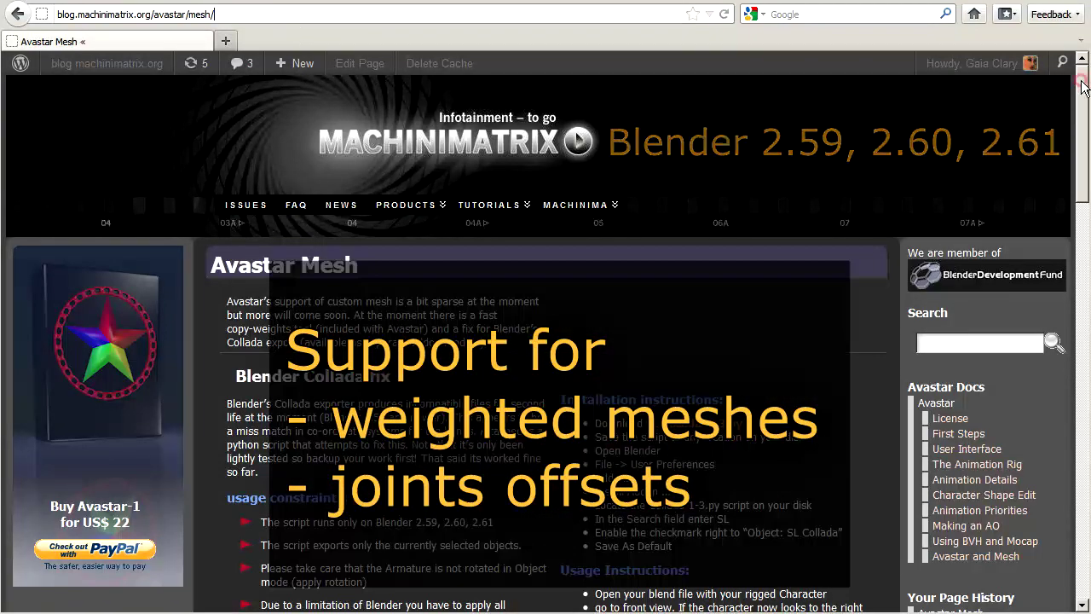
{"action": "scroll", "coordinate": [1082, 115], "scroll_direction": "down", "scroll_amount": 3}
{"action": "left_click_drag", "start_coordinate": [1082, 115], "coordinate": [1084, 160]}
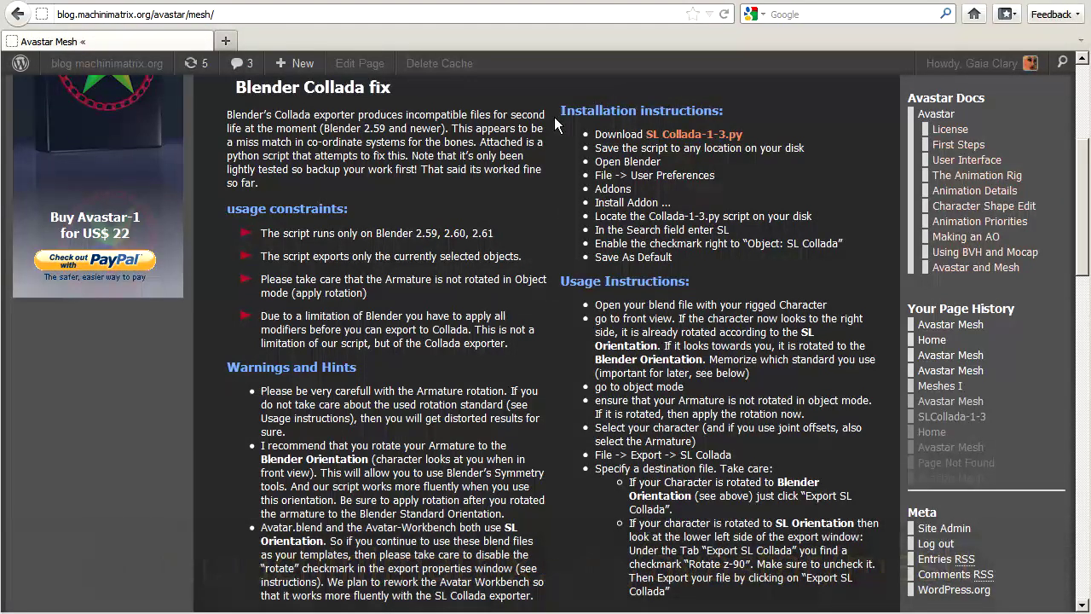
{"action": "left_click", "coordinate": [692, 136]}
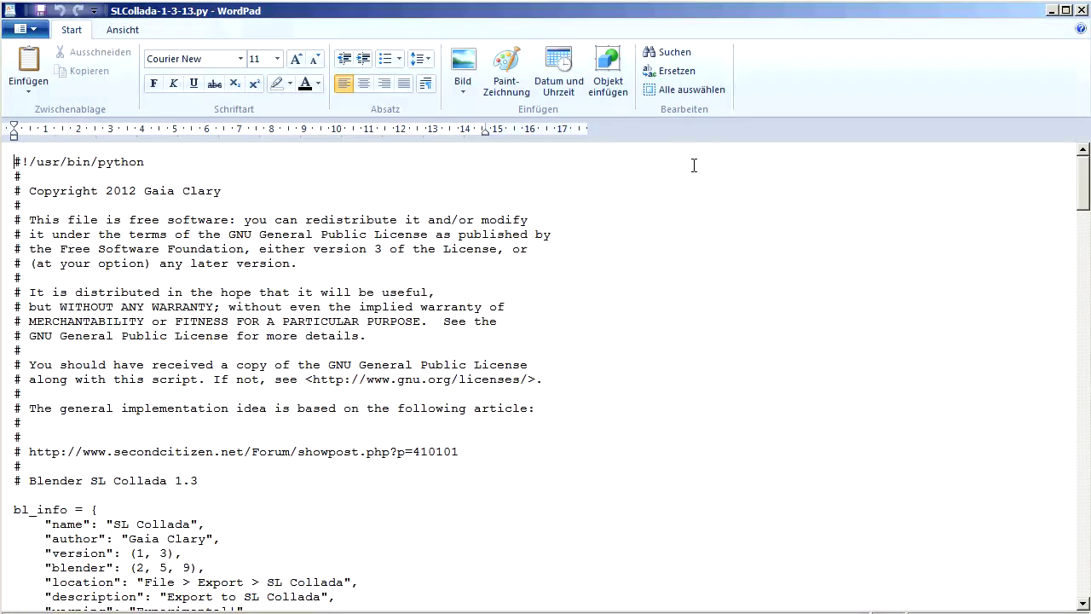
Save the script from WordPad as SLCollada-1-3.py in E:\videos\avastar\workbench-videos\slcollada\resources
{"action": "left_click", "coordinate": [21, 28]}
{"action": "left_click", "coordinate": [56, 166]}
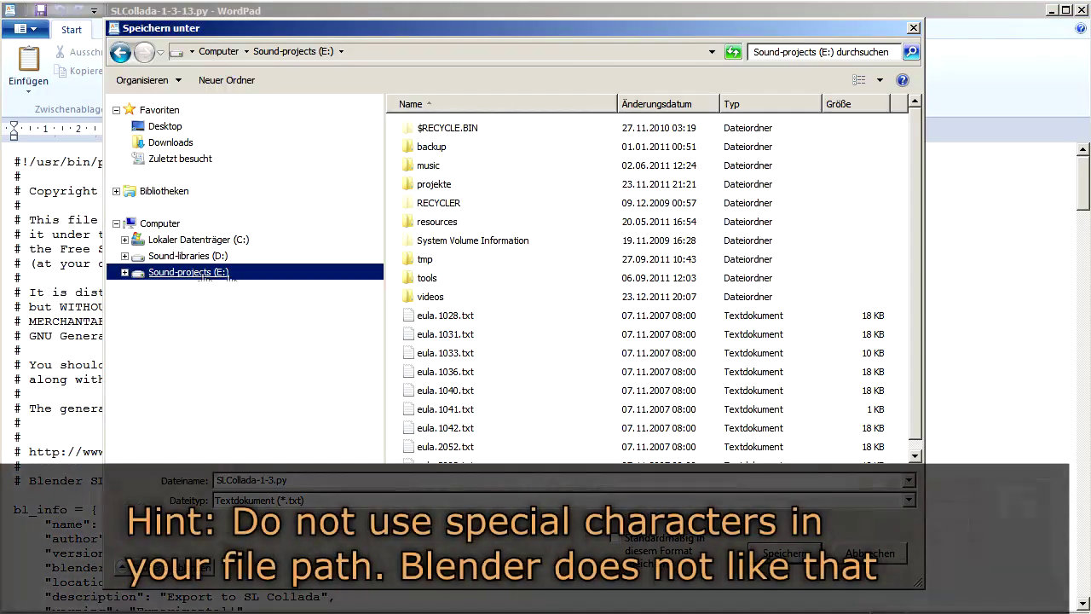
{"action": "double_click", "coordinate": [429, 297]}
{"action": "double_click", "coordinate": [433, 147]}
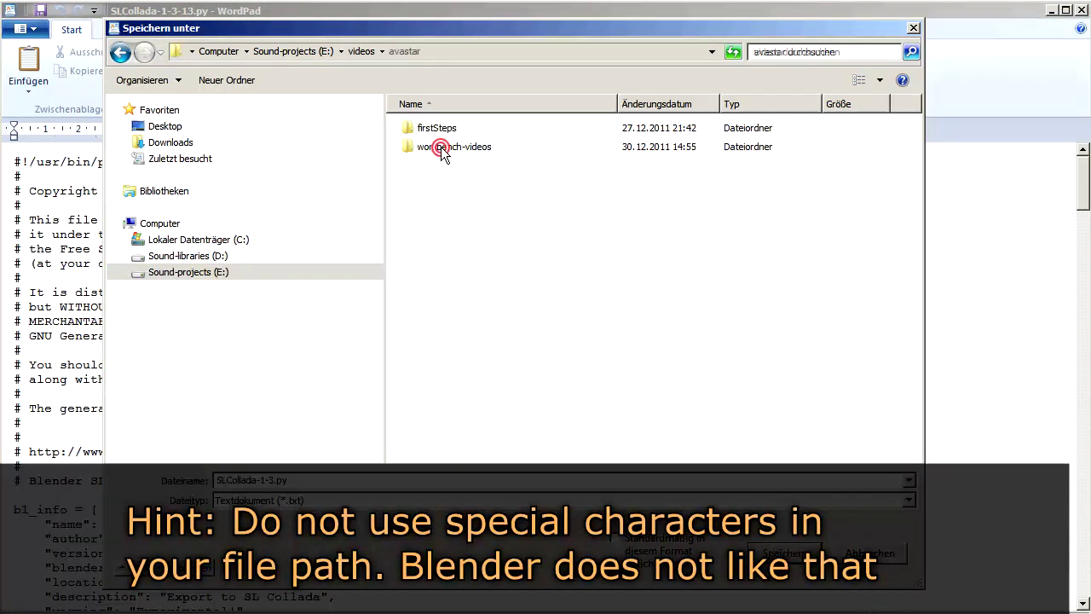
{"action": "left_click", "coordinate": [442, 150]}
{"action": "double_click", "coordinate": [442, 149]}
{"action": "double_click", "coordinate": [430, 128]}
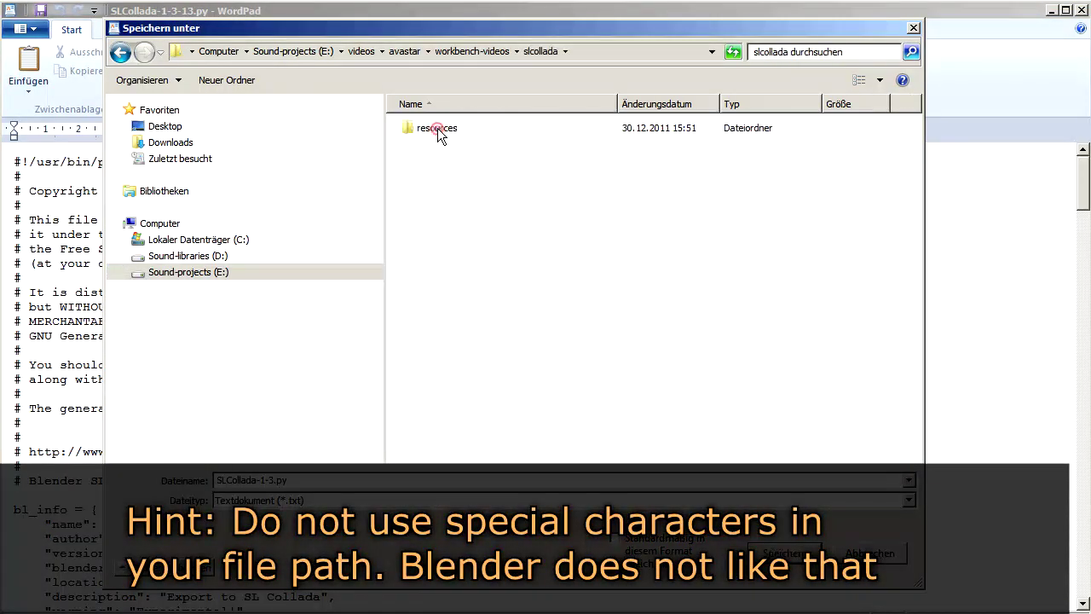
{"action": "double_click", "coordinate": [437, 128]}
{"action": "left_click", "coordinate": [319, 481]}
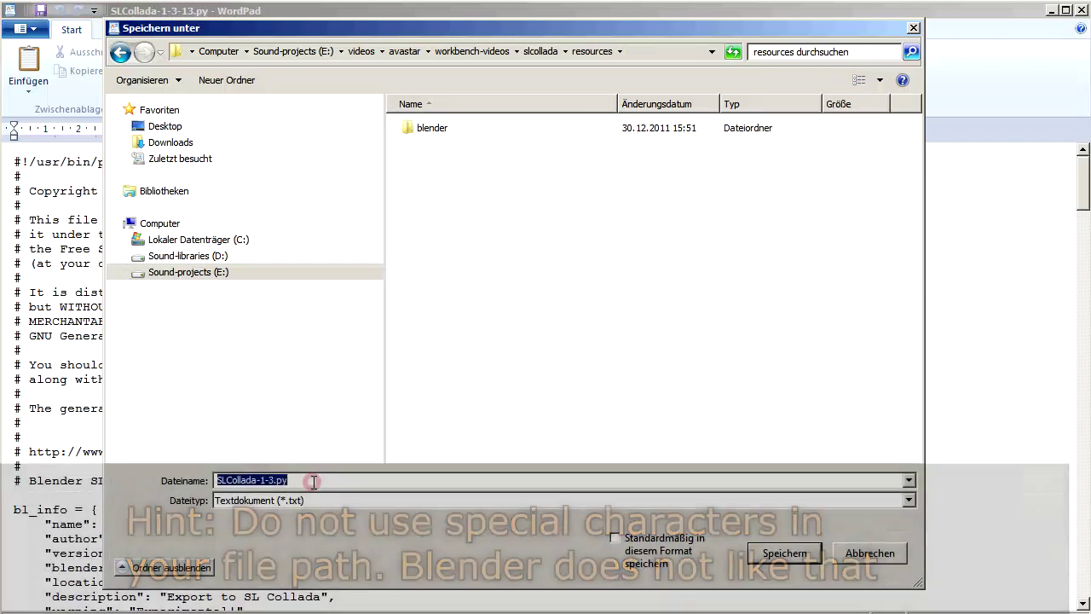
{"action": "left_click", "coordinate": [319, 480]}
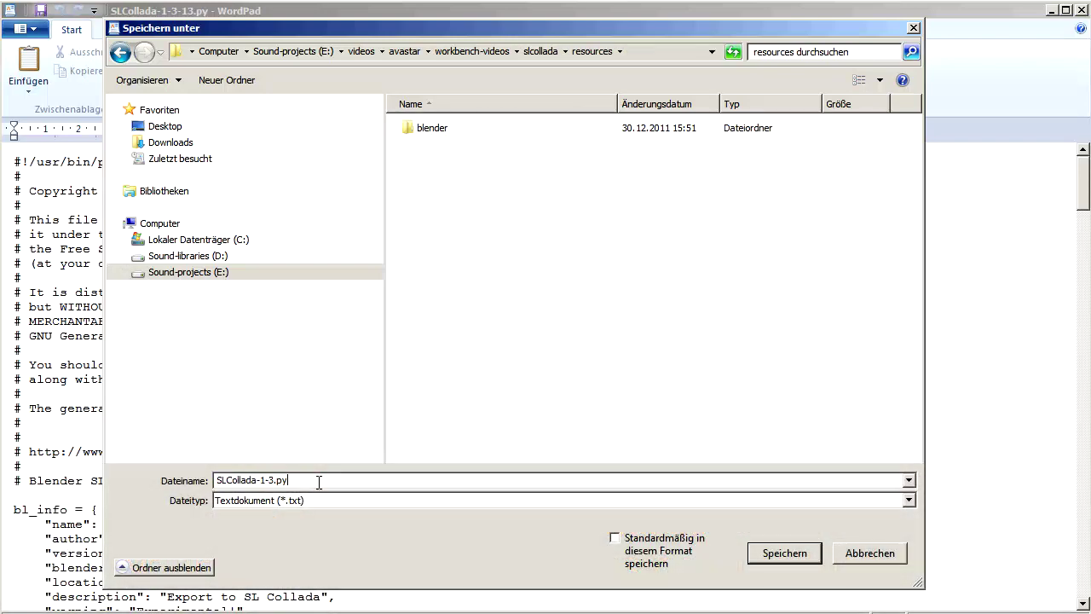
{"action": "left_click", "coordinate": [770, 552]}
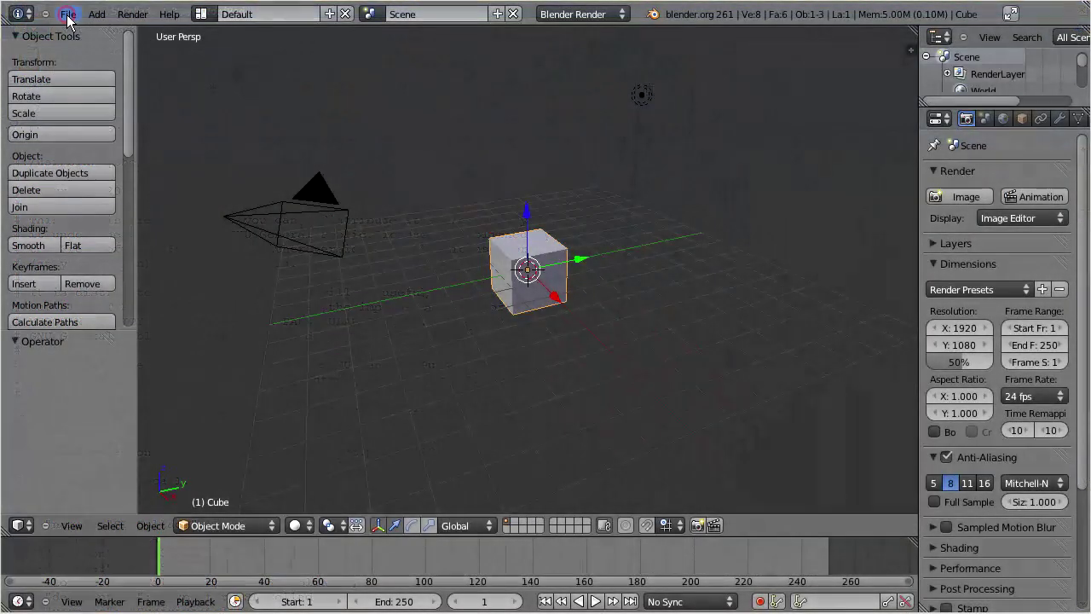
Switch to Blender and install SLCollada-1-3.py from E:\videos\avastar\workbench-videos\slcollada\resources as an addon in the user preferences
{"action": "left_click", "coordinate": [67, 13]}
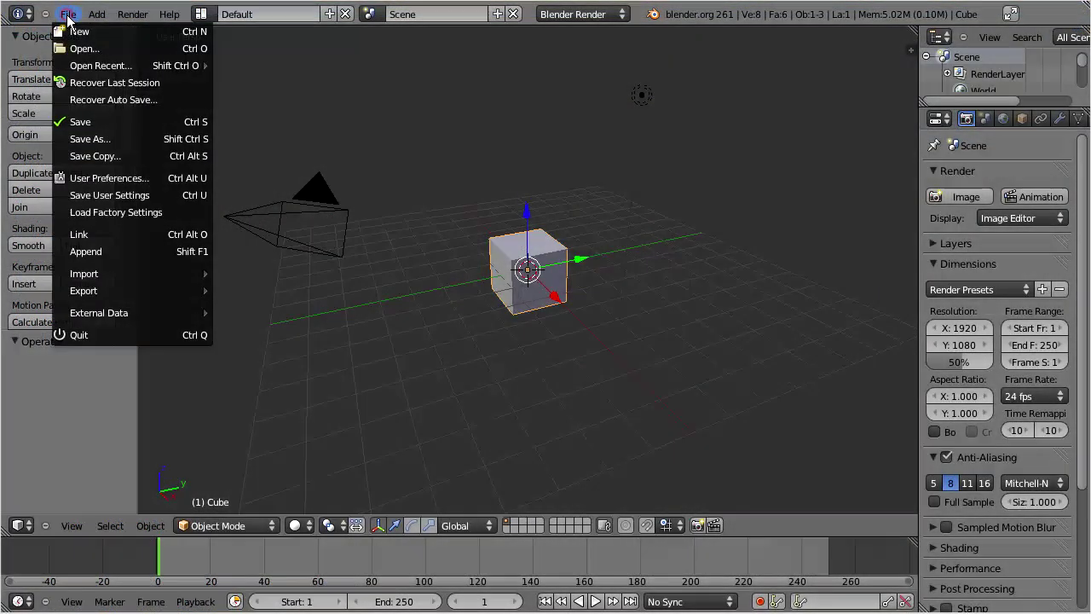
{"action": "left_click", "coordinate": [85, 179]}
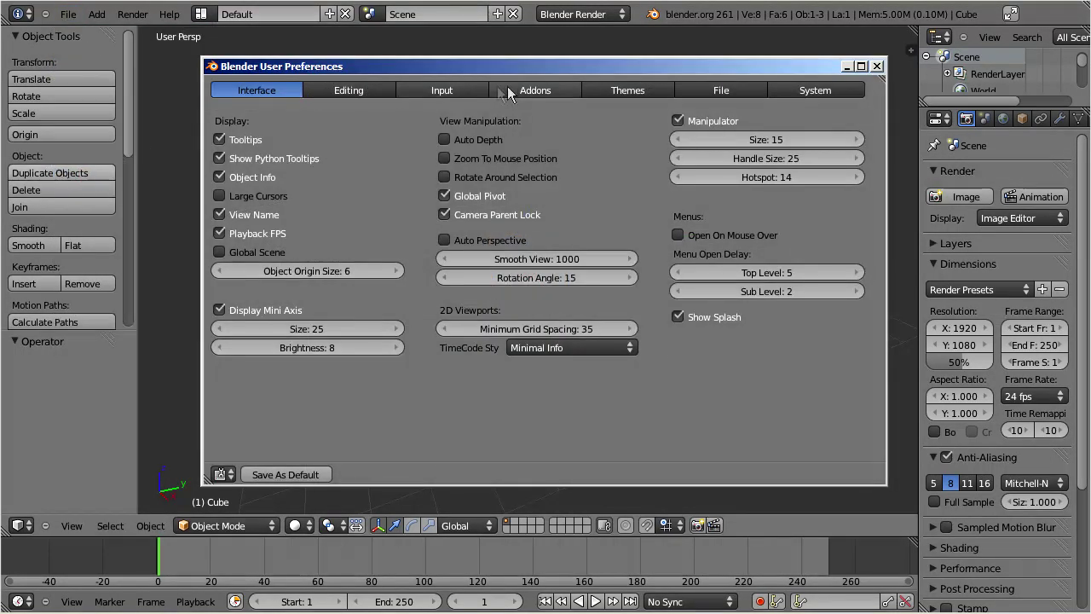
{"action": "left_click", "coordinate": [564, 91]}
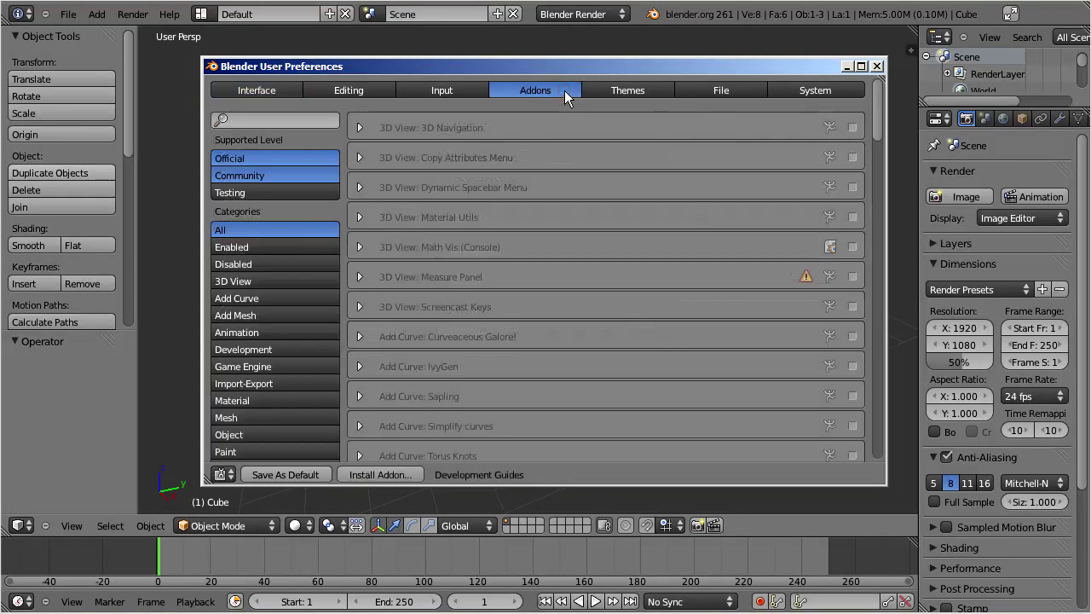
{"action": "left_click", "coordinate": [414, 475]}
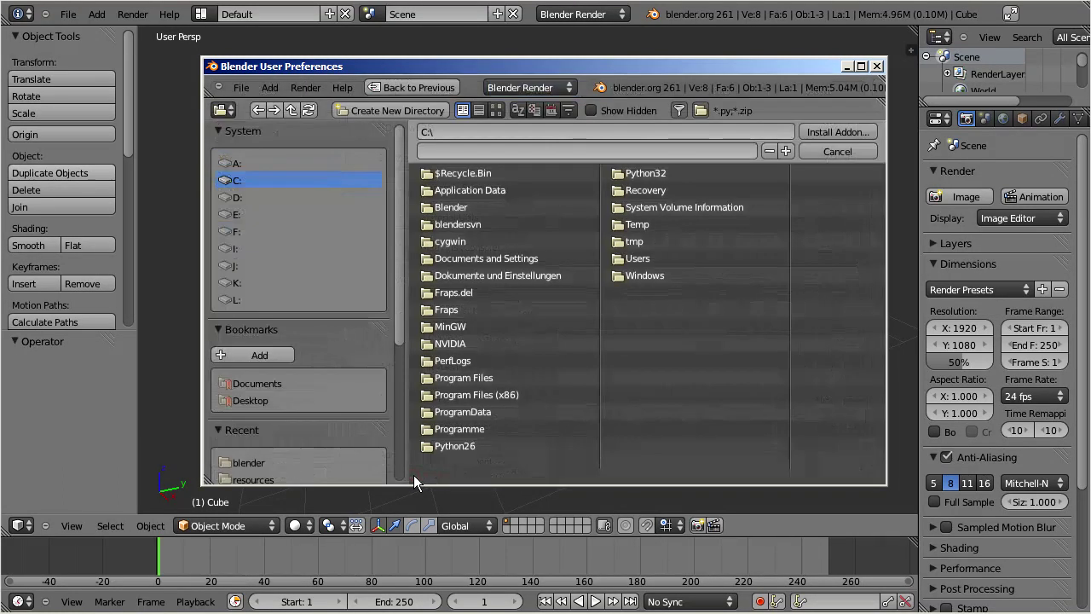
{"action": "left_click", "coordinate": [243, 215]}
{"action": "left_click", "coordinate": [451, 190]}
{"action": "left_click", "coordinate": [456, 190]}
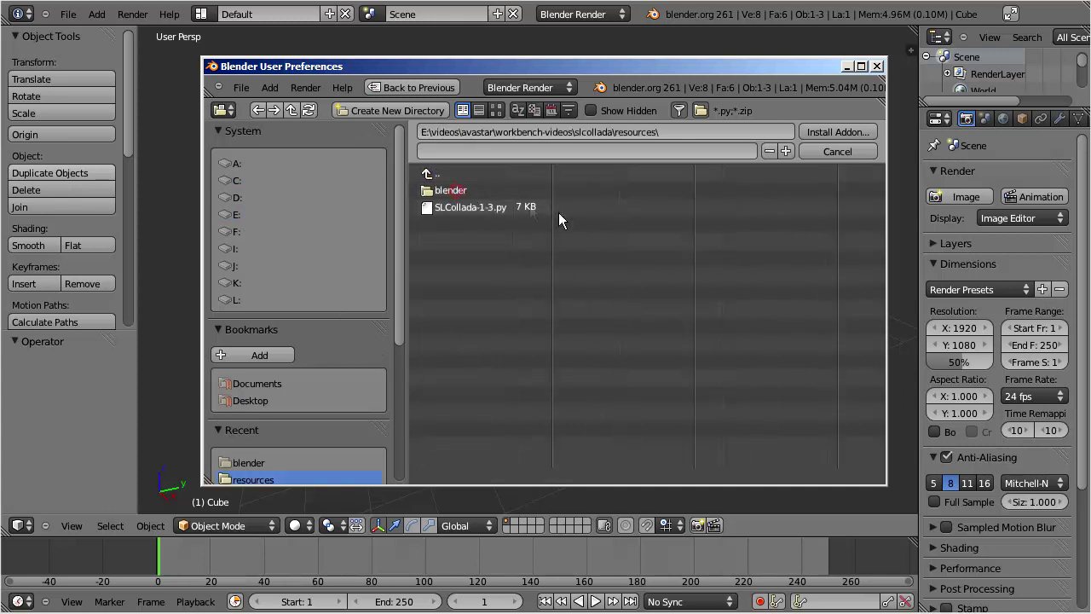
{"action": "left_click", "coordinate": [460, 207]}
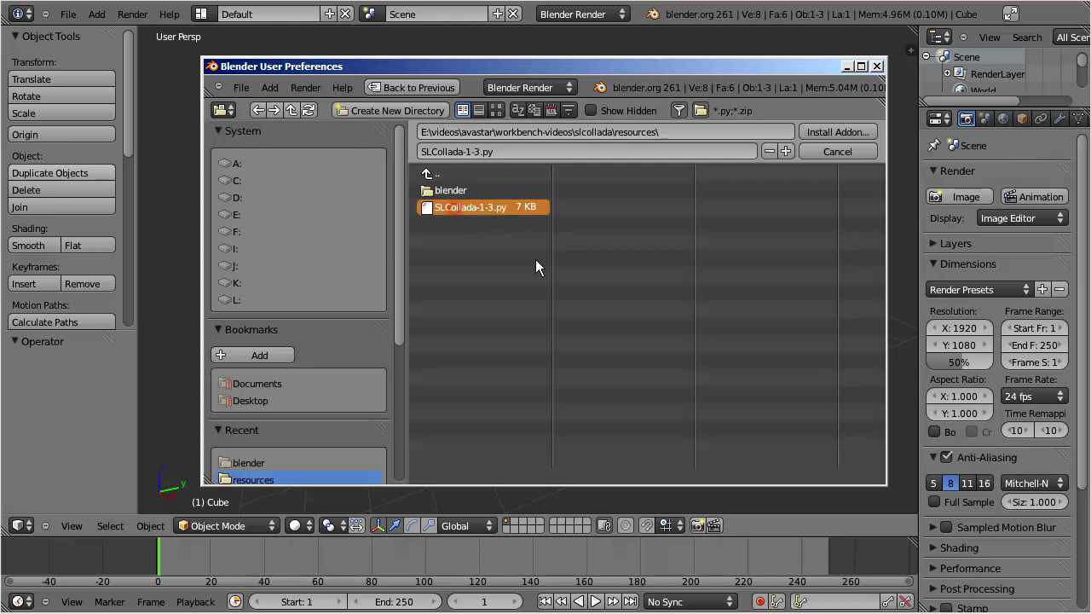
{"action": "left_click", "coordinate": [807, 133]}
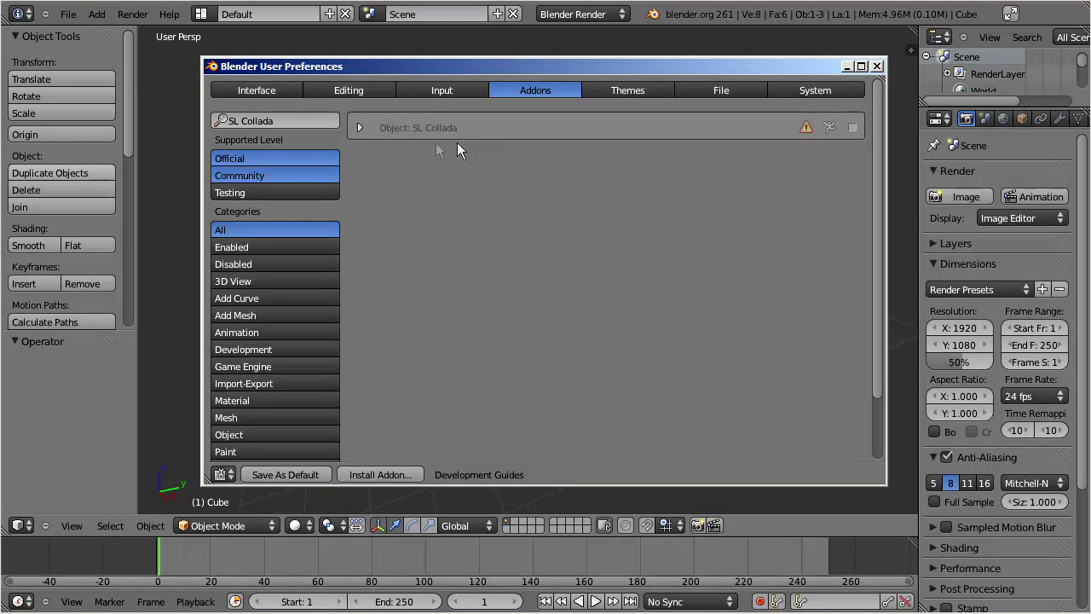
Review the SL Collada addon's details, enable the addon and save the preferences as default
{"action": "left_click", "coordinate": [357, 126]}
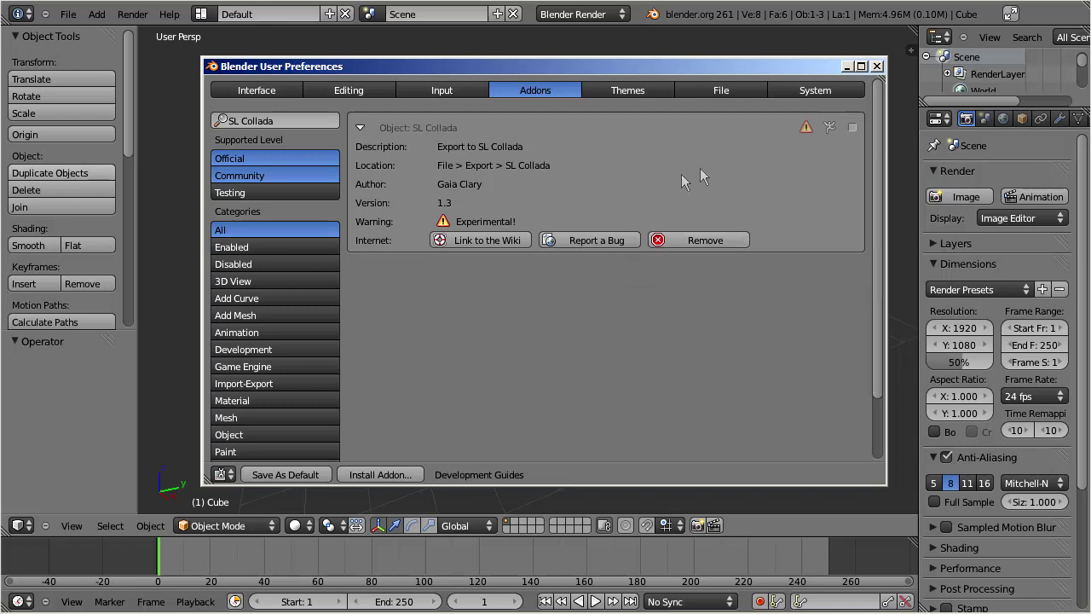
{"action": "left_click", "coordinate": [852, 127]}
{"action": "left_click", "coordinate": [361, 128]}
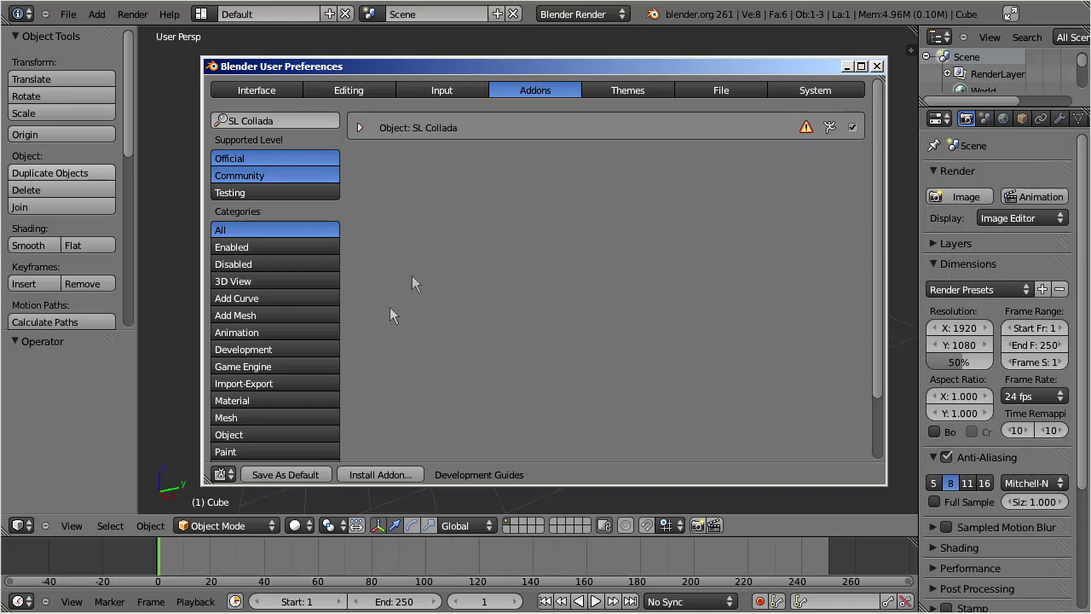
{"action": "left_click", "coordinate": [294, 474]}
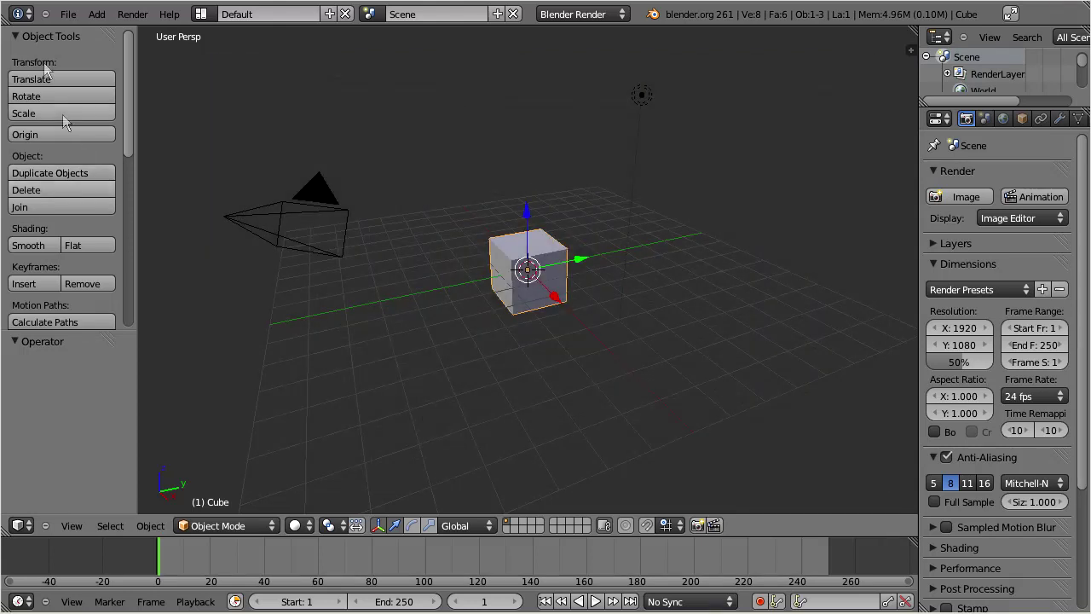
Open the recent file avatar-workbench-1.2.1.blend and show the avatar in front view to check its orientation
{"action": "left_click", "coordinate": [67, 14]}
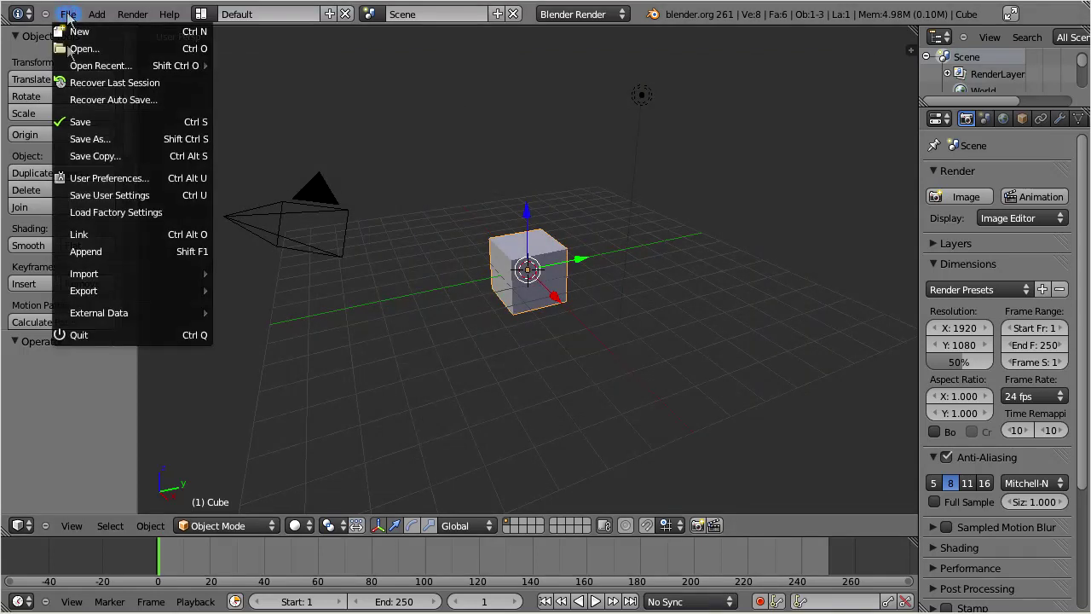
{"action": "mouse_move", "coordinate": [92, 66]}
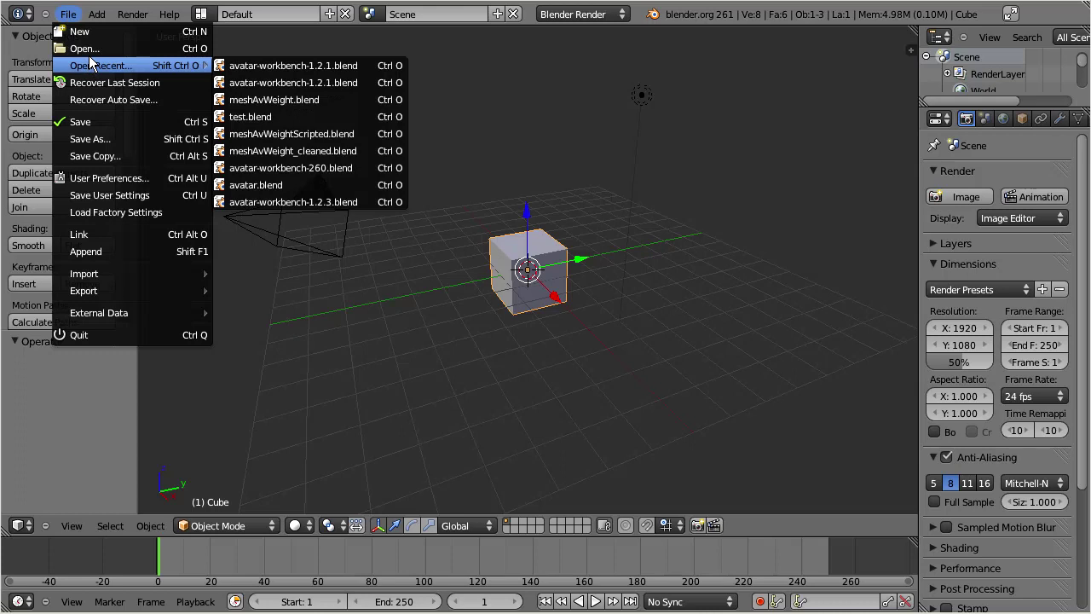
{"action": "left_click", "coordinate": [362, 66]}
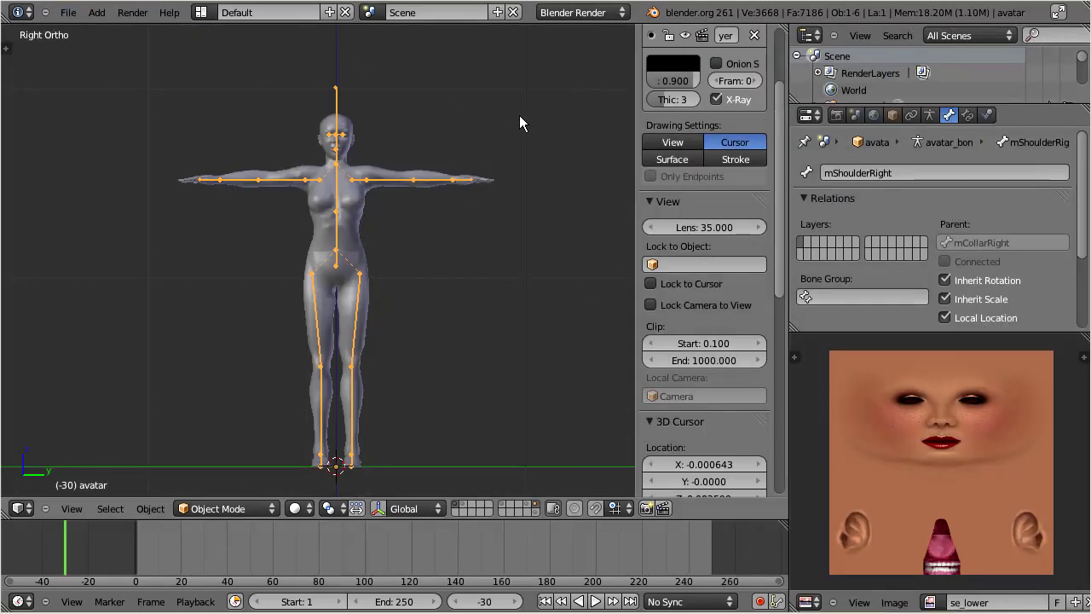
{"action": "middle_click_drag", "start_coordinate": [341, 263], "coordinate": [395, 329]}
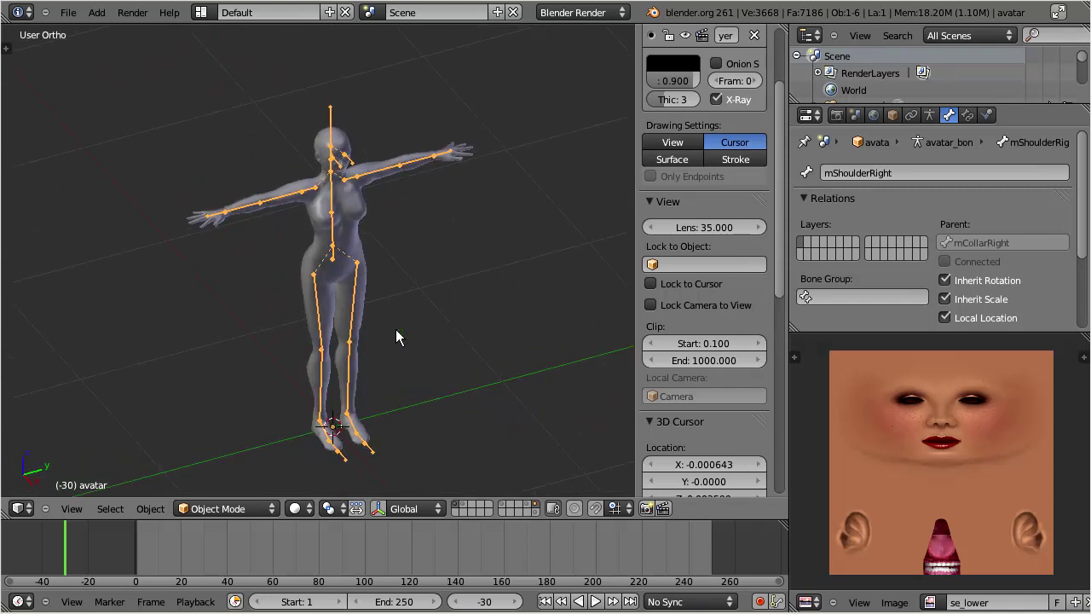
{"action": "key", "text": "KP_1"}
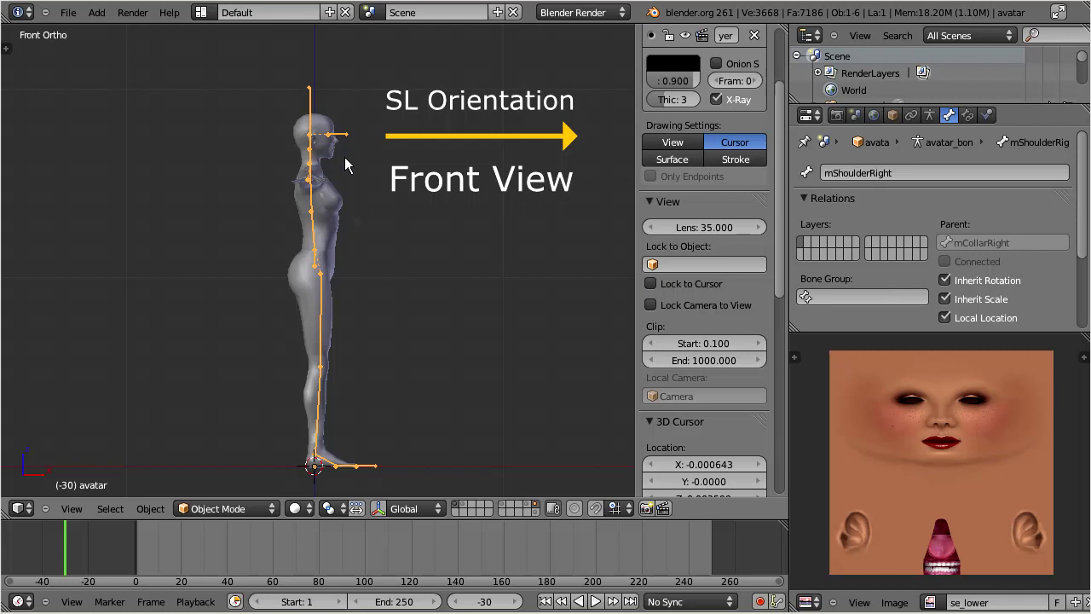
Select the avatar's head, upperBody and lowerBody meshes together
{"action": "right_click", "coordinate": [323, 130]}
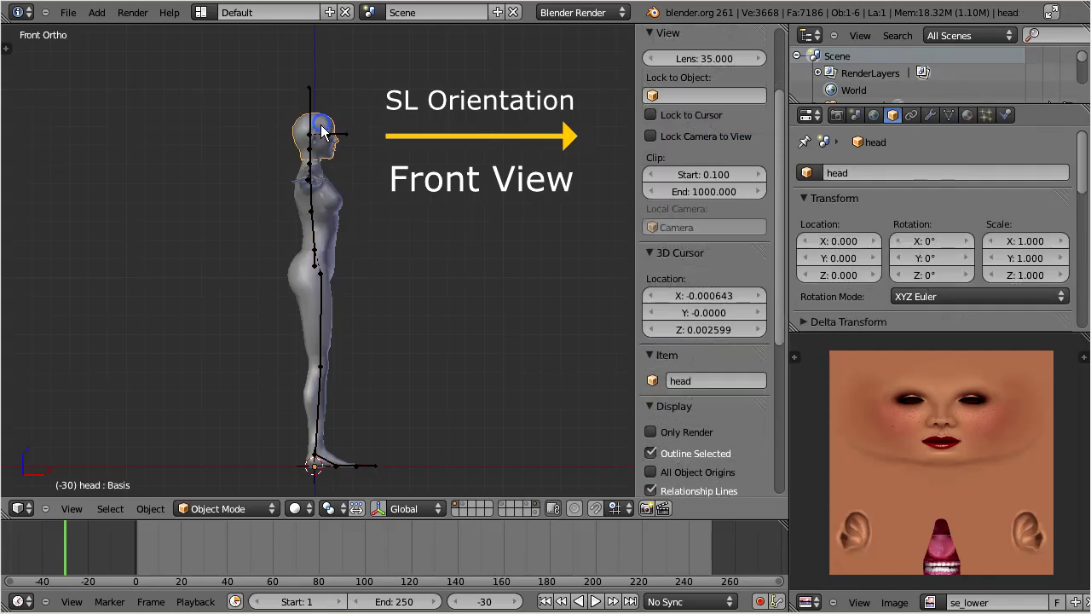
{"action": "right_click", "coordinate": [333, 210]}
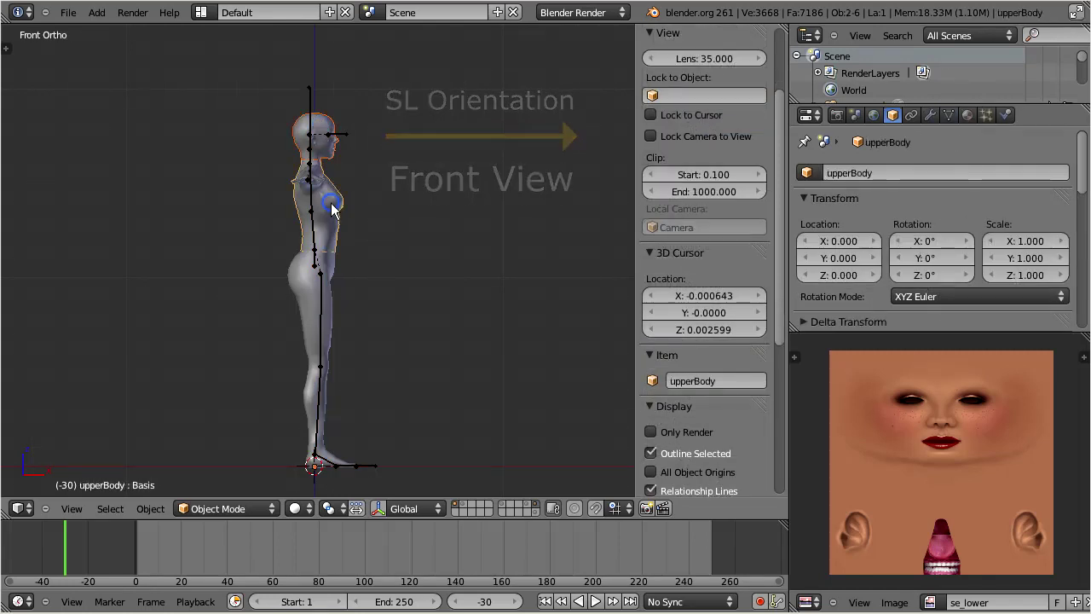
{"action": "right_click", "coordinate": [301, 279]}
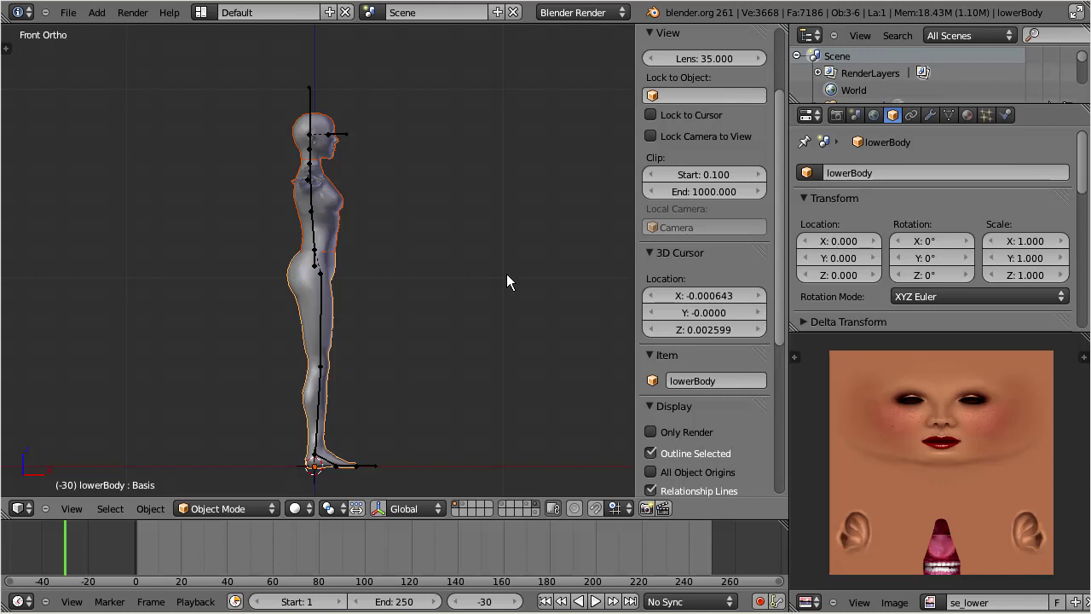
Start an SL Collada export, choose E:\videos\avastar\workbench-videos\slcollada\resources\blender as destination and collapse the Bookmarks section
{"action": "left_click", "coordinate": [69, 13]}
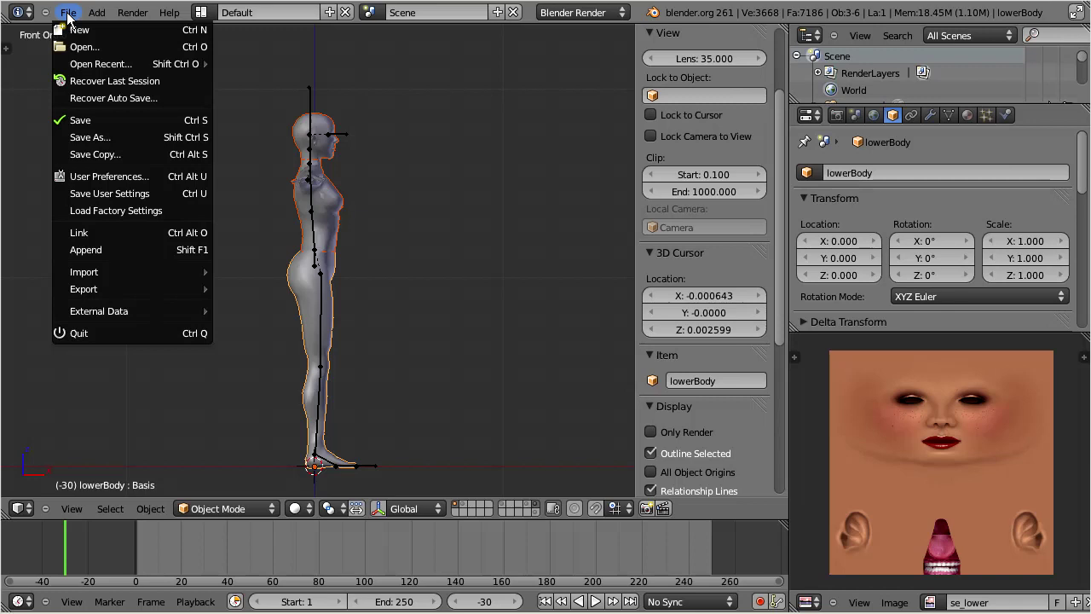
{"action": "mouse_move", "coordinate": [97, 289]}
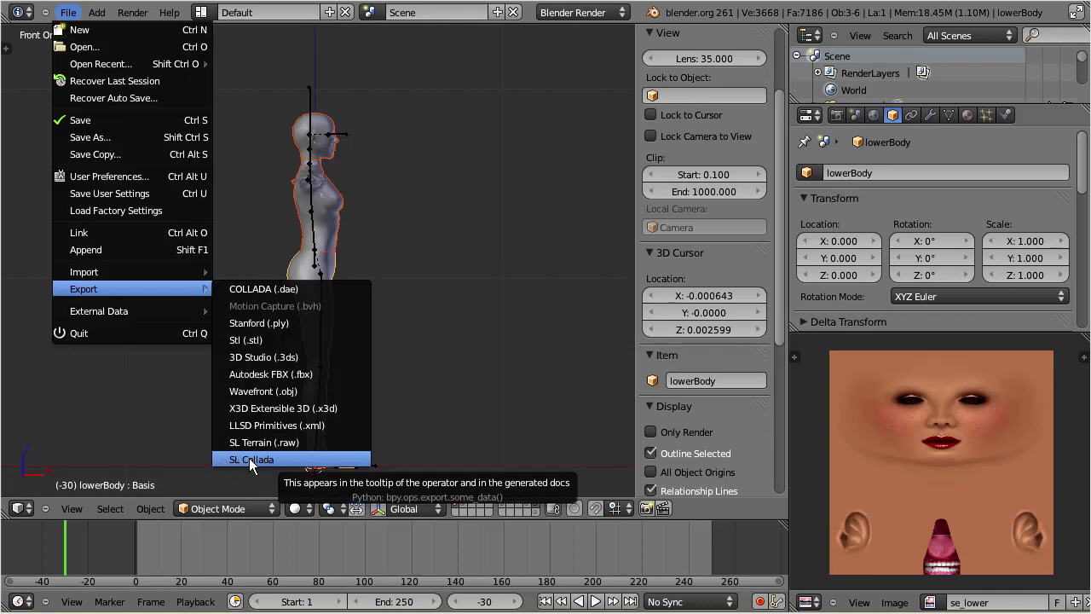
{"action": "left_click", "coordinate": [292, 461]}
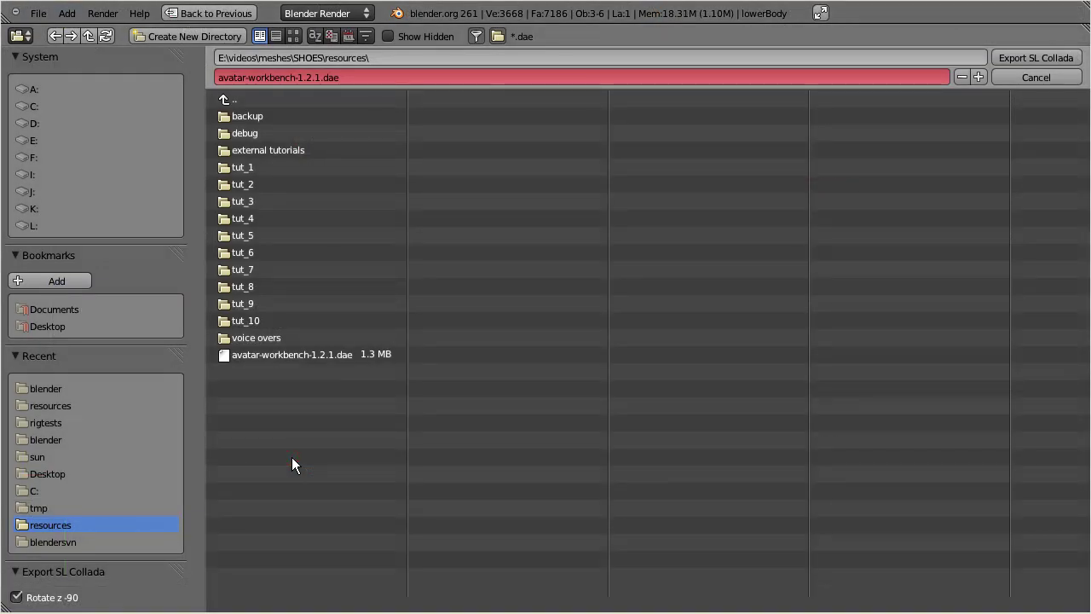
{"action": "left_click", "coordinate": [35, 139]}
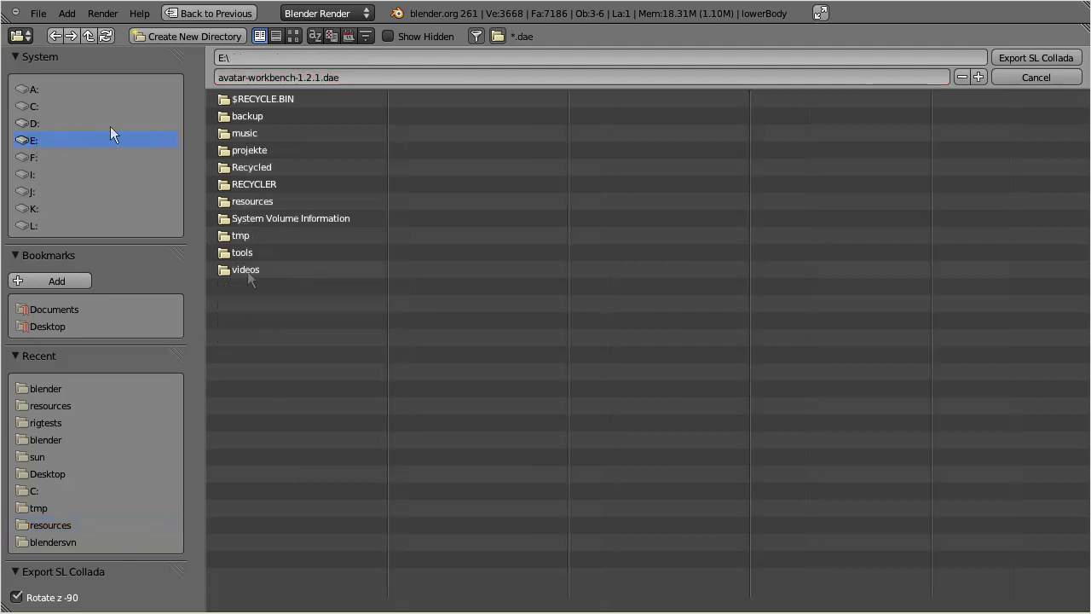
{"action": "left_click", "coordinate": [246, 269]}
{"action": "left_click", "coordinate": [247, 134]}
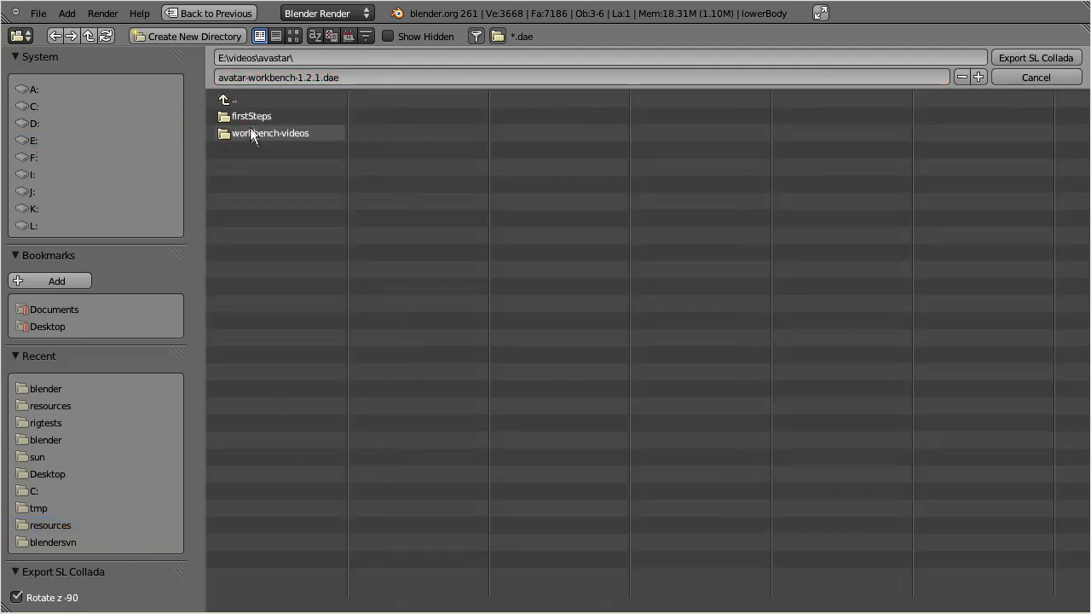
{"action": "left_click", "coordinate": [249, 132]}
{"action": "left_click", "coordinate": [251, 114]}
{"action": "left_click", "coordinate": [251, 113]}
{"action": "left_click", "coordinate": [249, 116]}
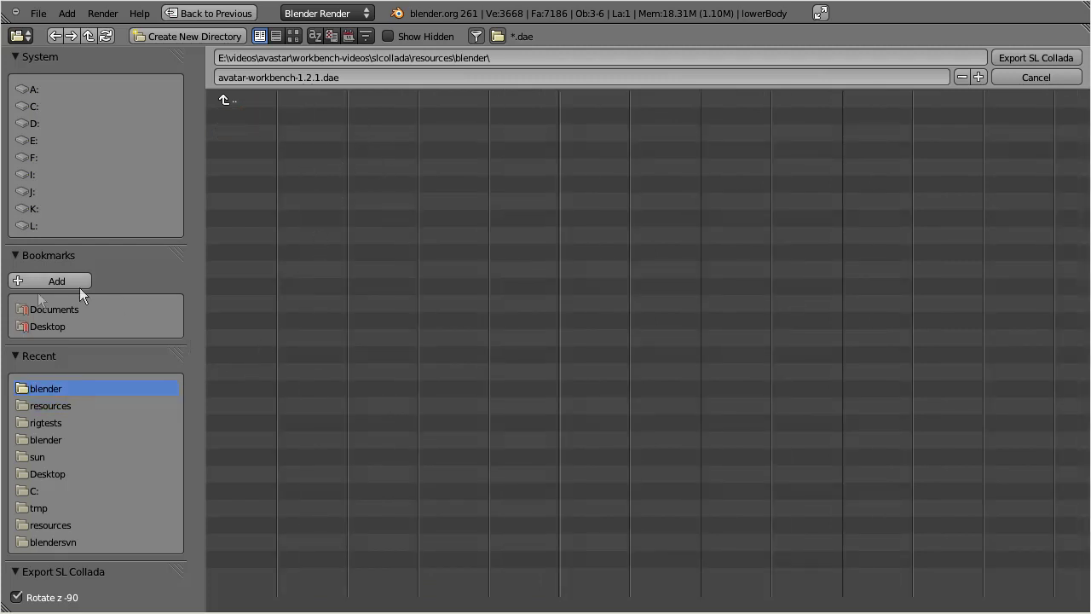
{"action": "left_click", "coordinate": [17, 255]}
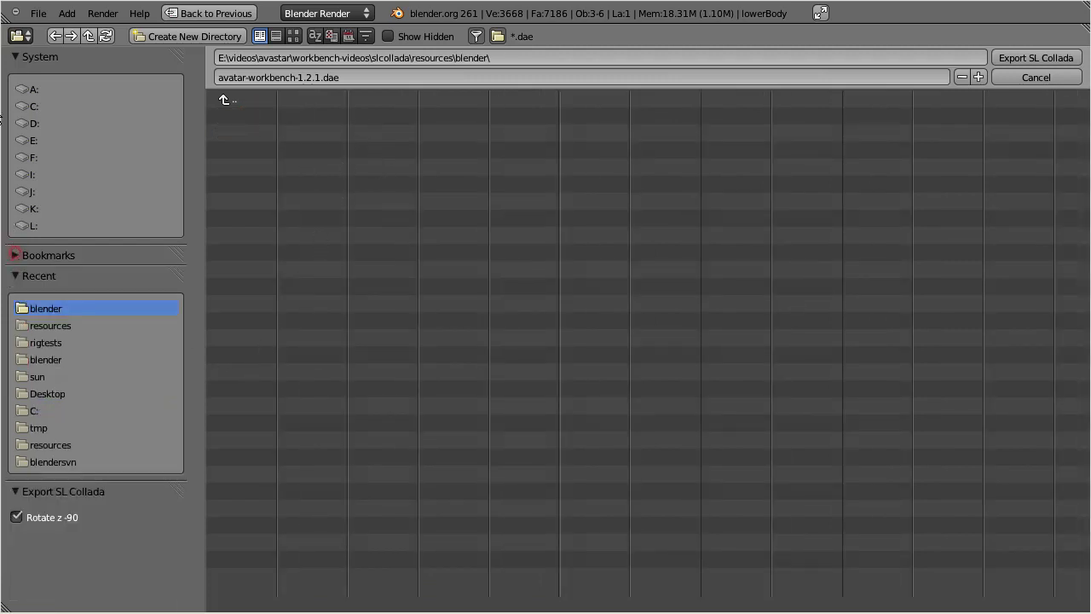
Disable Rotate z -90 and export the selected meshes as avatar-workbench-1.2.1.dae
{"action": "left_click", "coordinate": [16, 57]}
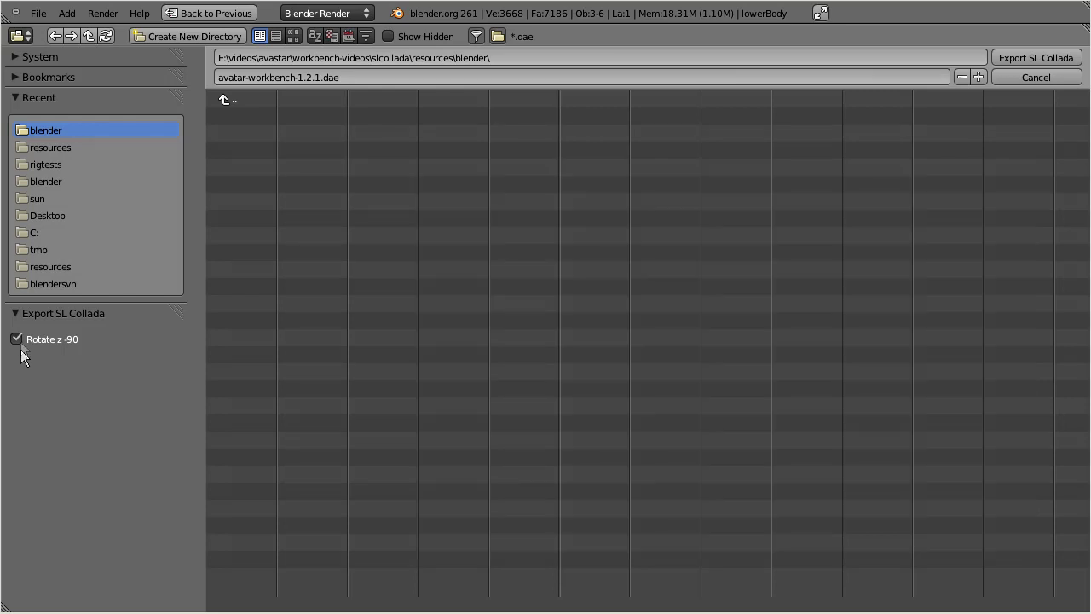
{"action": "left_click", "coordinate": [18, 337]}
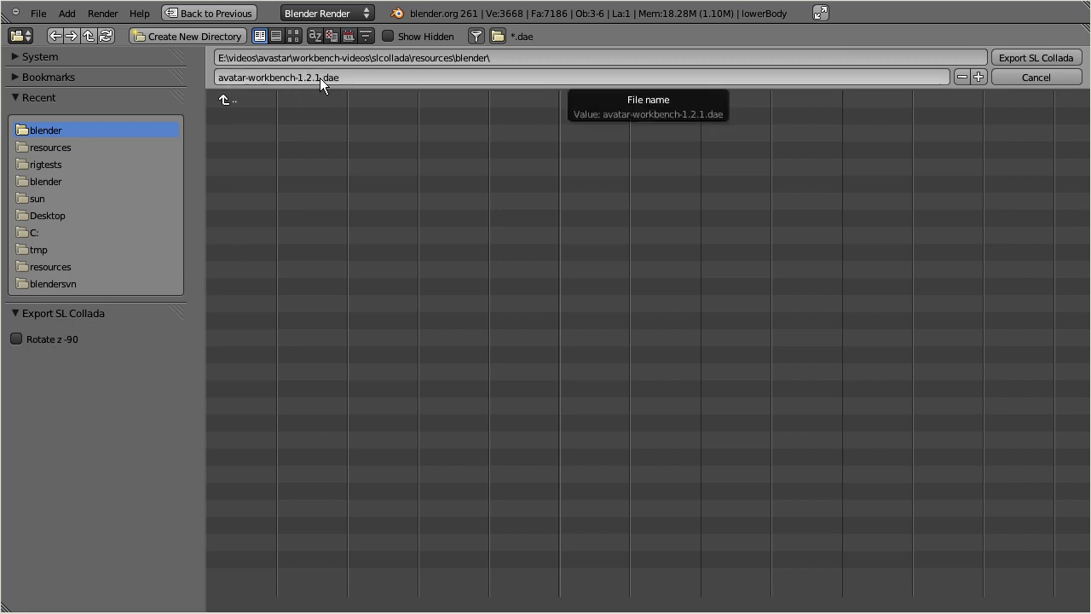
{"action": "left_click", "coordinate": [1014, 57]}
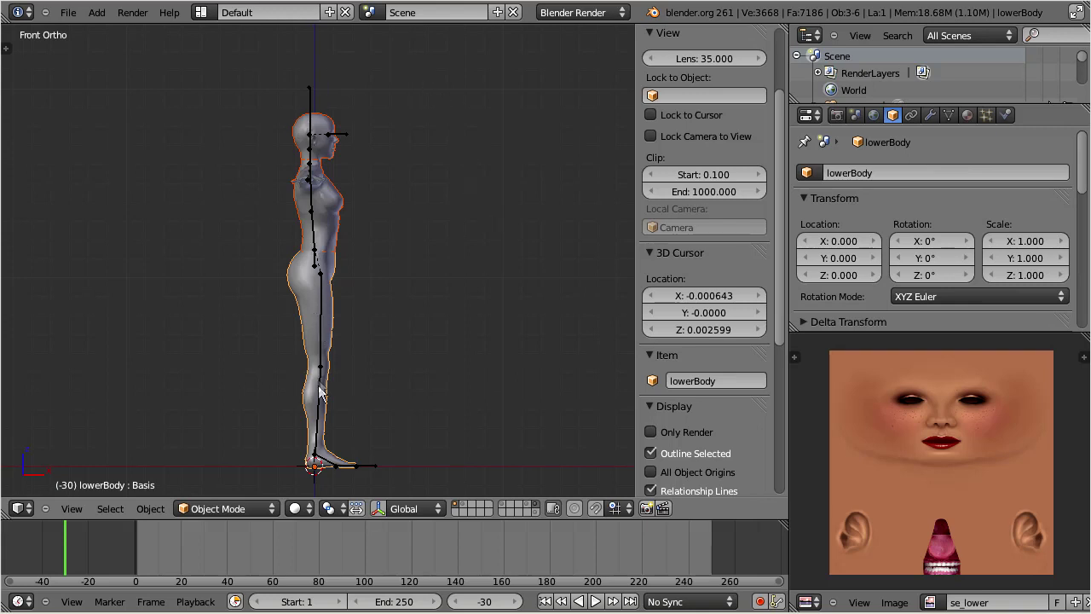
Add the avatar armature to the mesh selection and export SL Collada as avatar-workbench-1.2.1_with_armature.dae with Rotate z -90 disabled
{"action": "right_click", "coordinate": [311, 109], "text": "shift"}
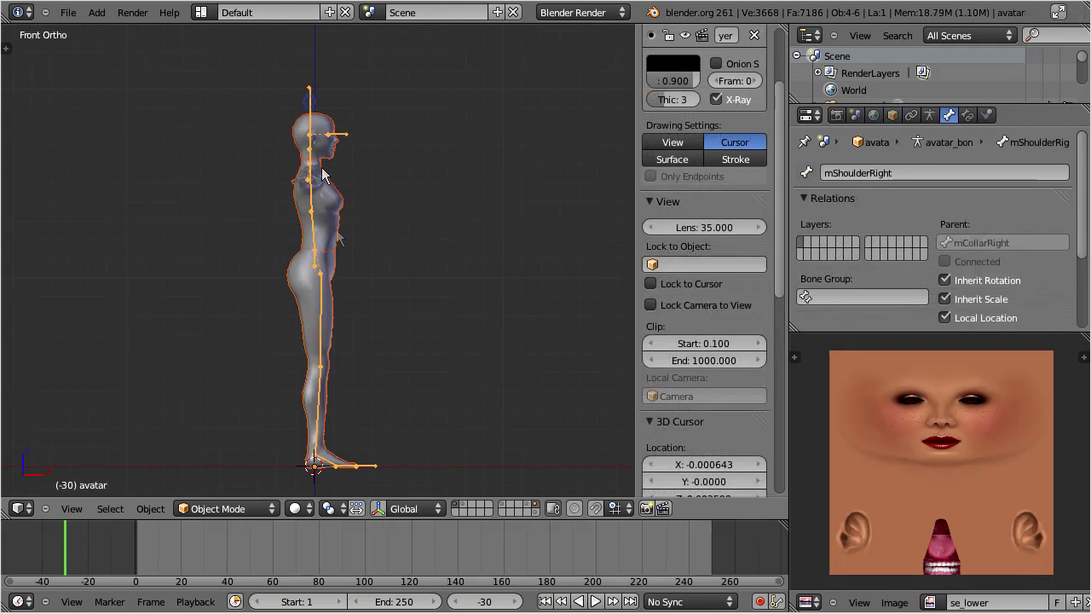
{"action": "middle_click_drag", "start_coordinate": [324, 238], "coordinate": [199, 270]}
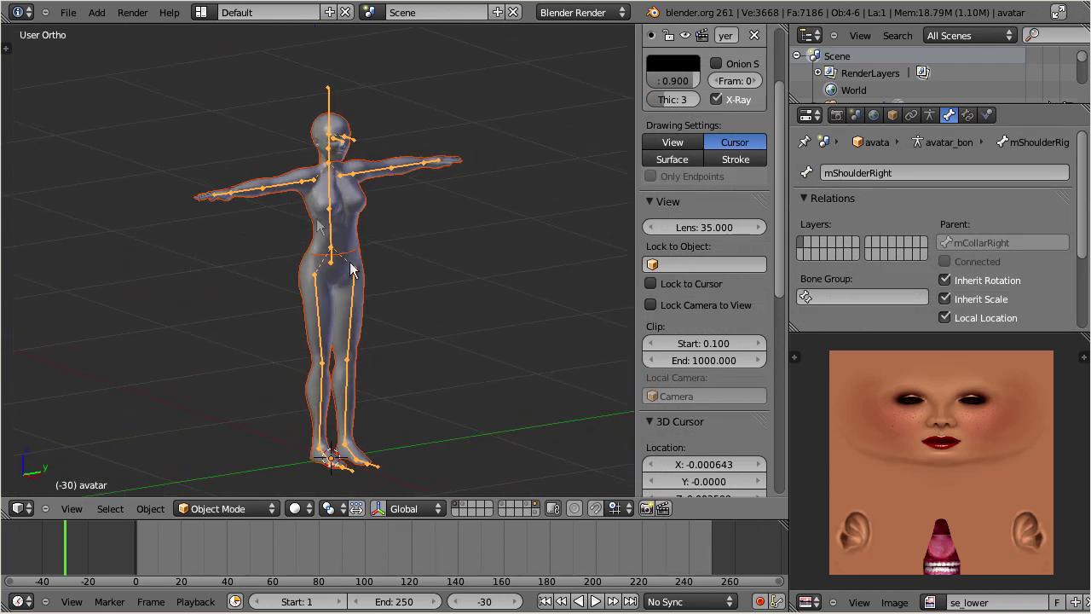
{"action": "left_click", "coordinate": [69, 14]}
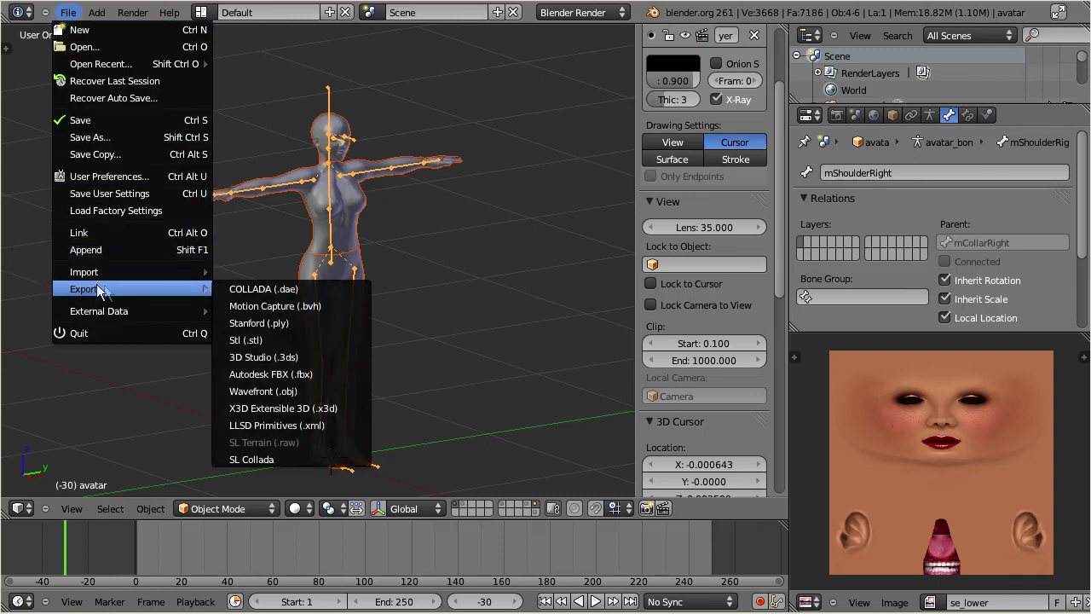
{"action": "left_click", "coordinate": [292, 459]}
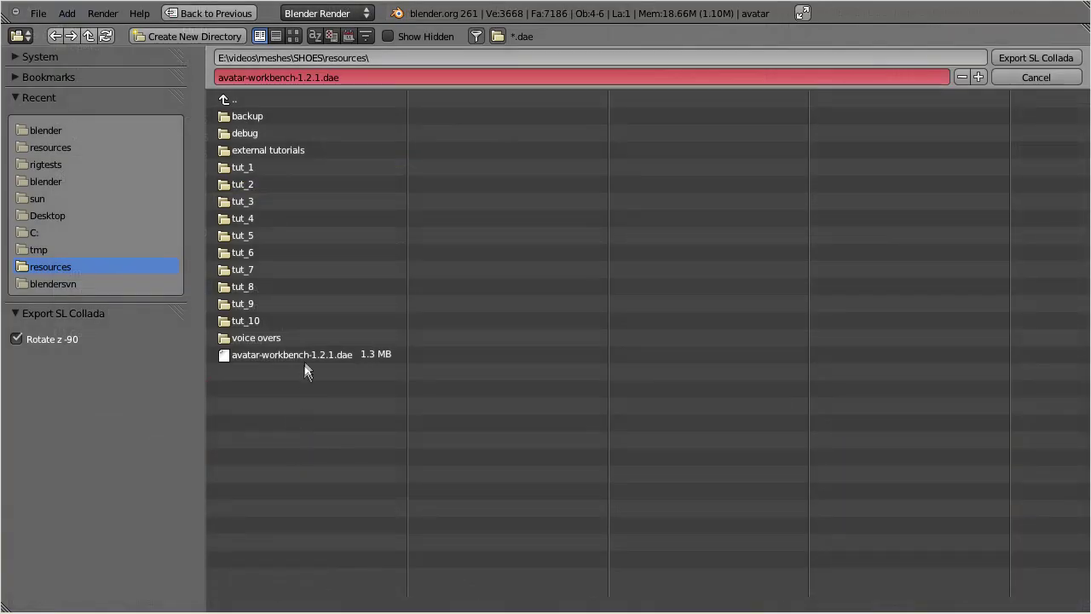
{"action": "left_click", "coordinate": [331, 78]}
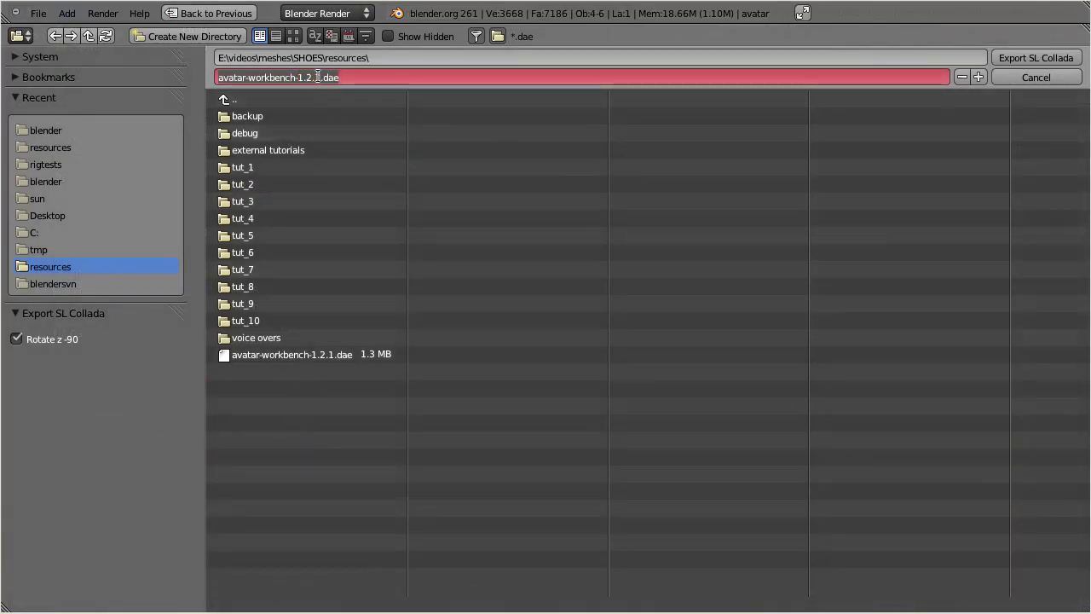
{"action": "left_click", "coordinate": [332, 78]}
{"action": "type", "text": "_with_armature"}
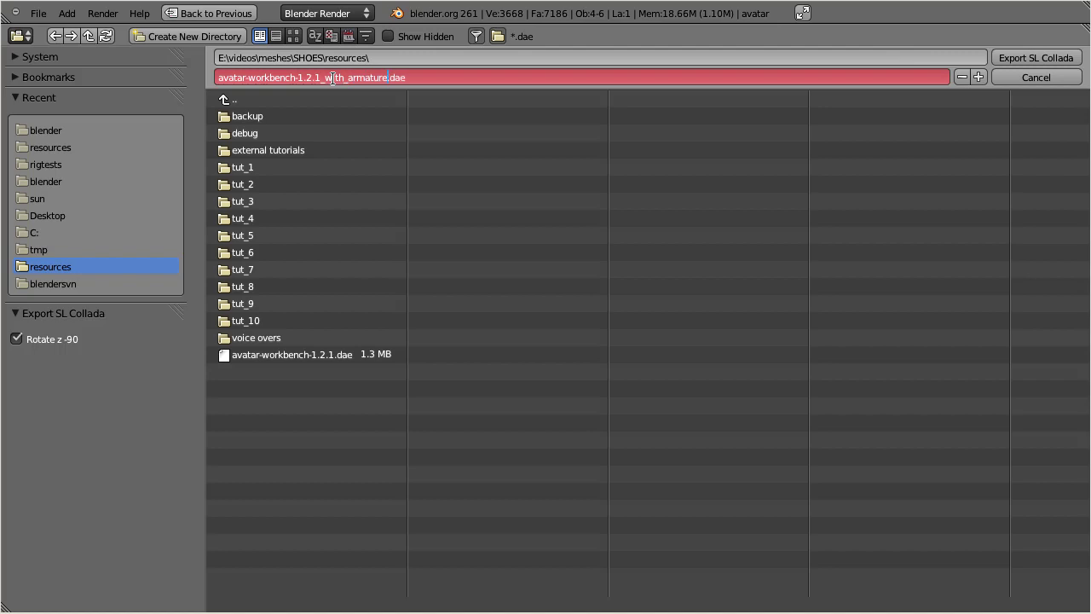
{"action": "left_click", "coordinate": [15, 339]}
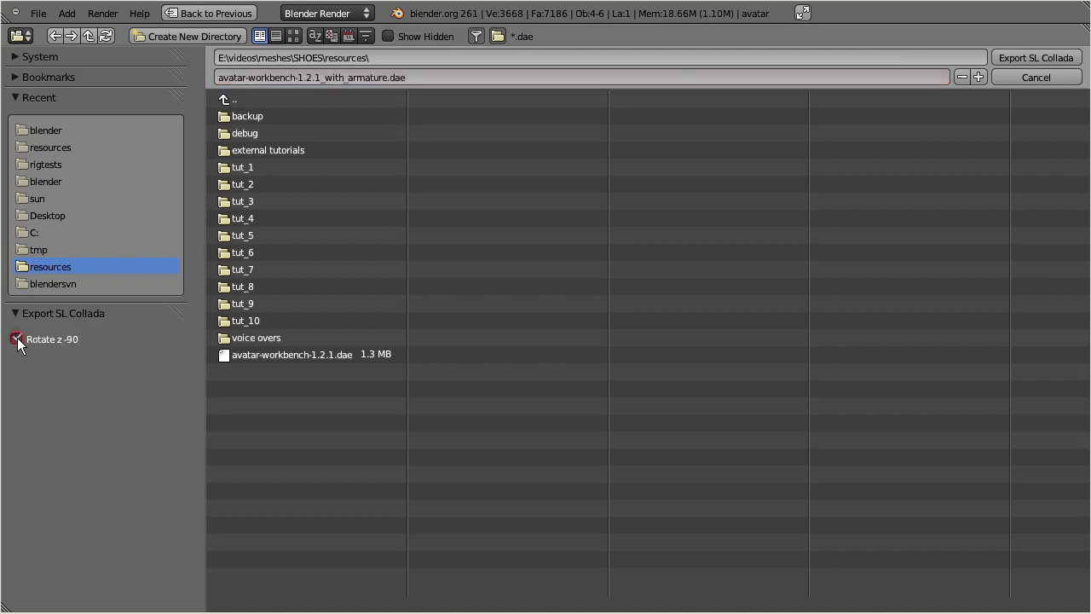
{"action": "left_click", "coordinate": [1057, 59]}
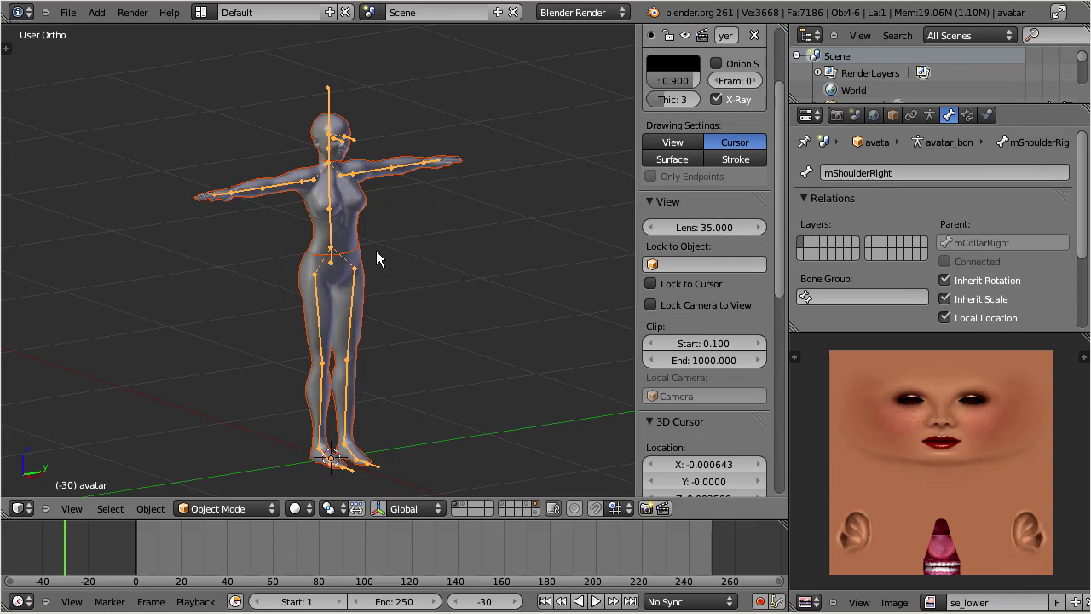
Select only the avatar armature in front view and rotate it -90 degrees about the global Z axis
{"action": "key", "text": "KP_1"}
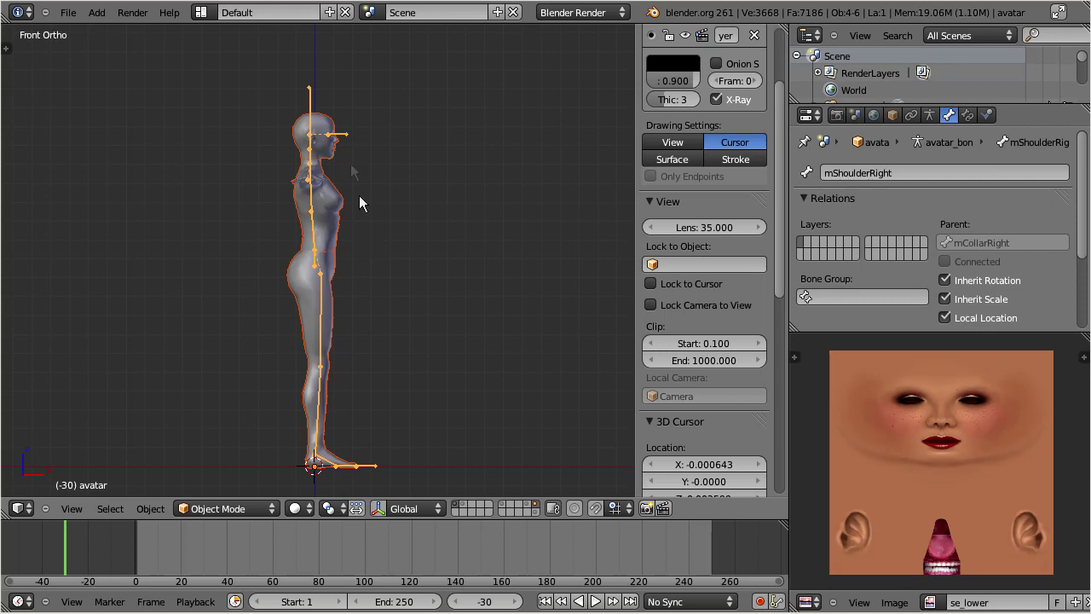
{"action": "right_click", "coordinate": [311, 99]}
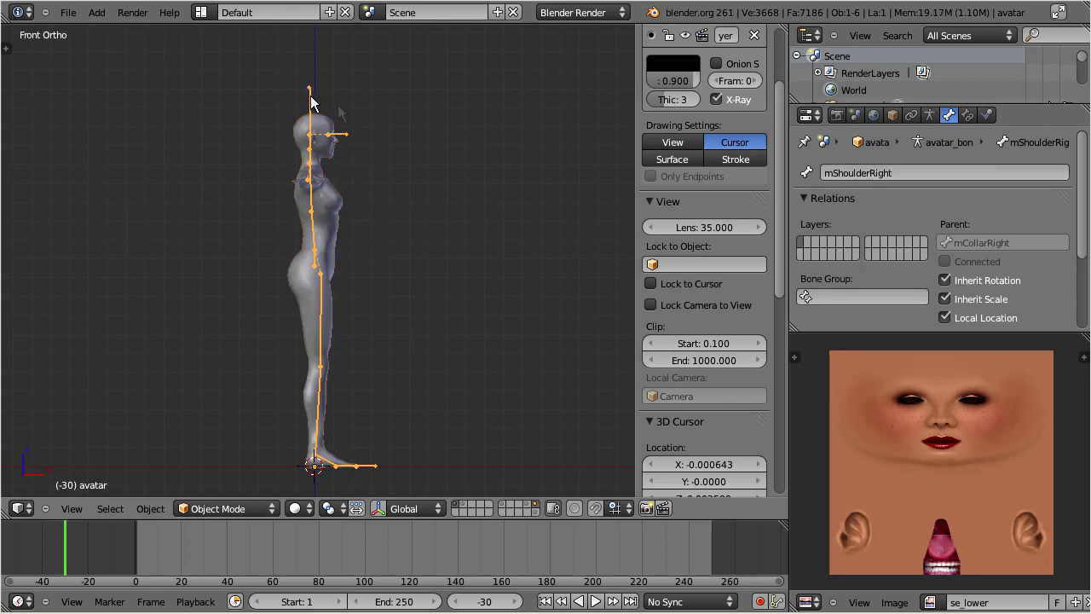
{"action": "key", "text": "r"}
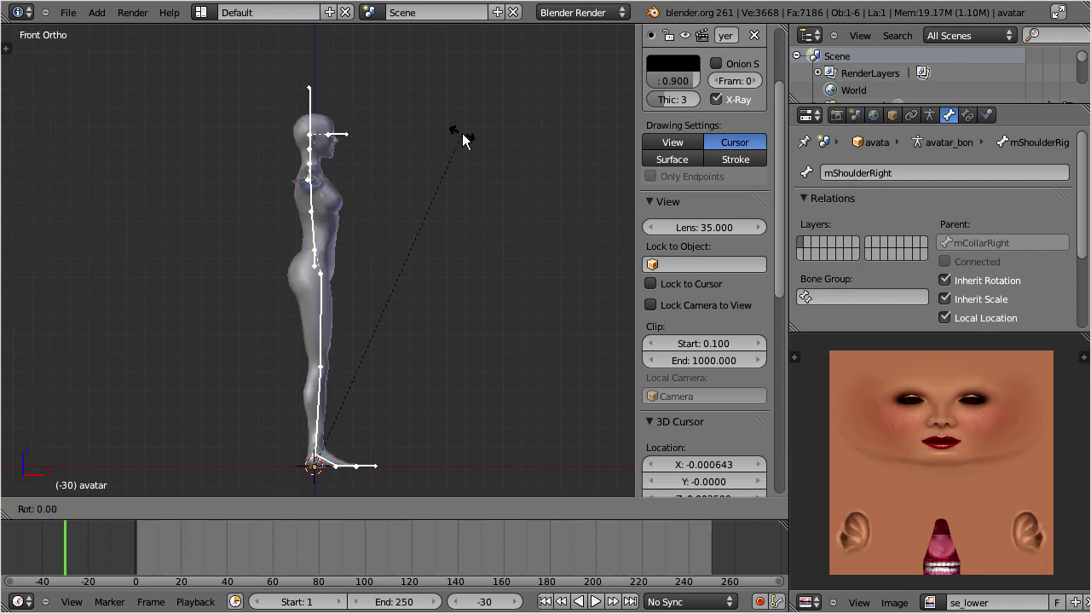
{"action": "type", "text": "z"}
{"action": "type", "text": "-90"}
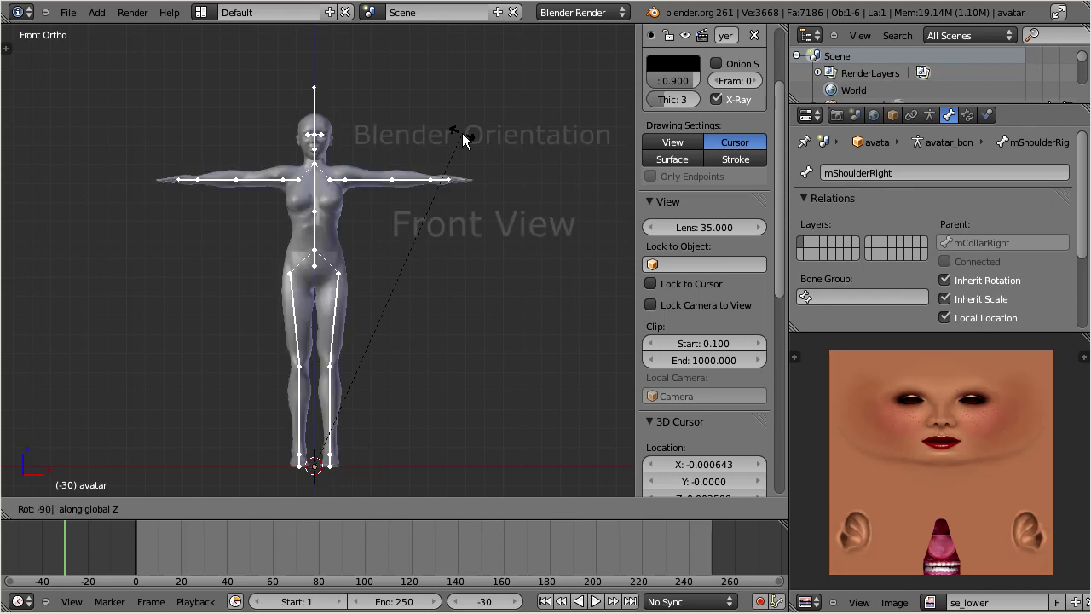
{"action": "key", "text": "Return"}
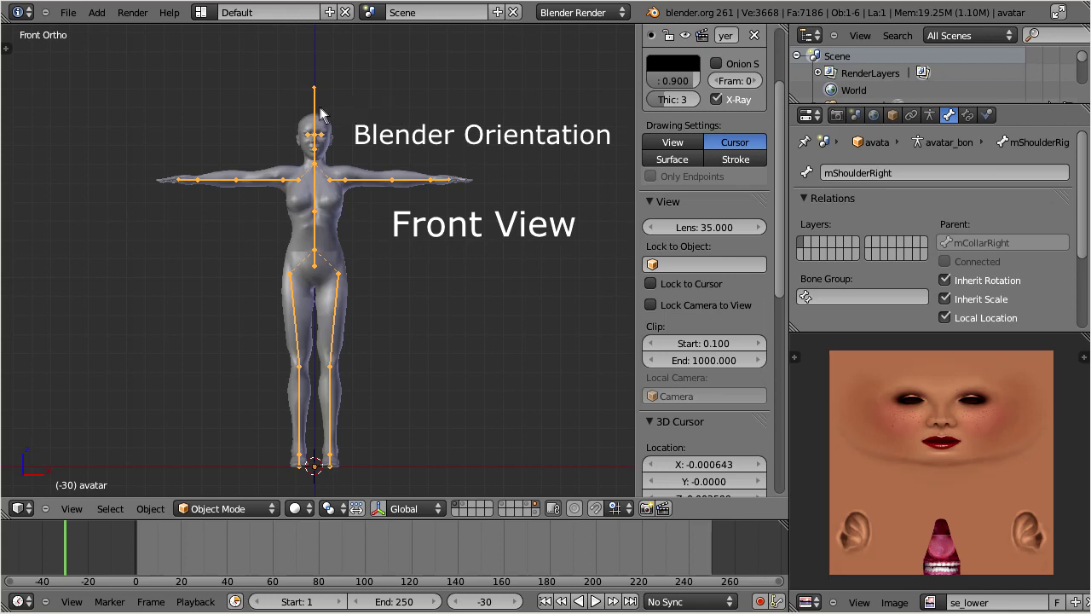
Display the armature's transform values and apply its rotation
{"action": "scroll", "coordinate": [763, 110], "scroll_direction": "up", "scroll_amount": 4}
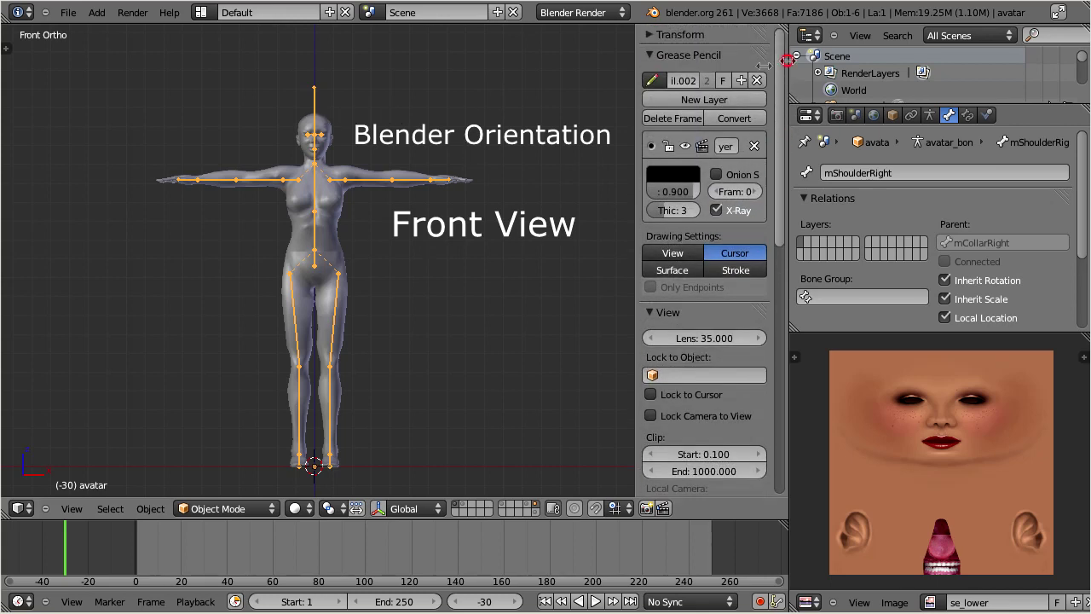
{"action": "left_click", "coordinate": [656, 56]}
{"action": "left_click", "coordinate": [652, 35]}
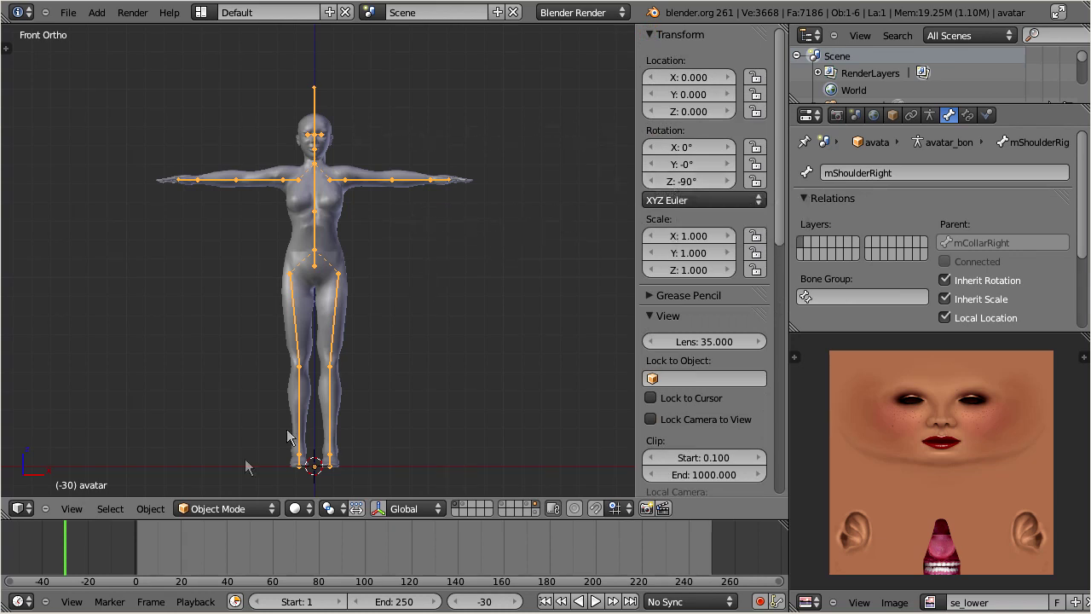
{"action": "left_click", "coordinate": [150, 508]}
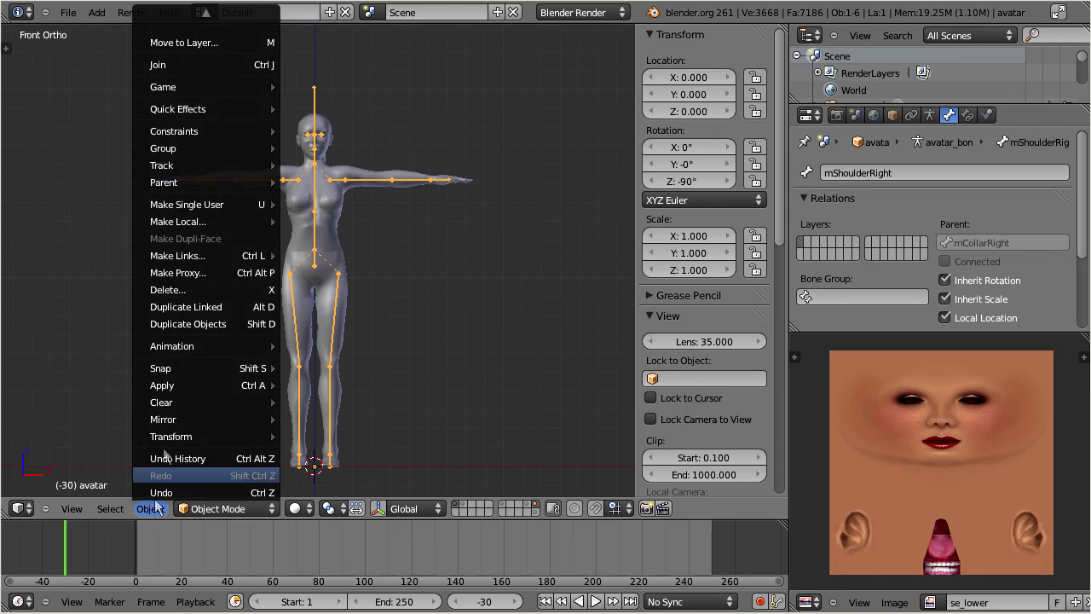
{"action": "mouse_move", "coordinate": [167, 391]}
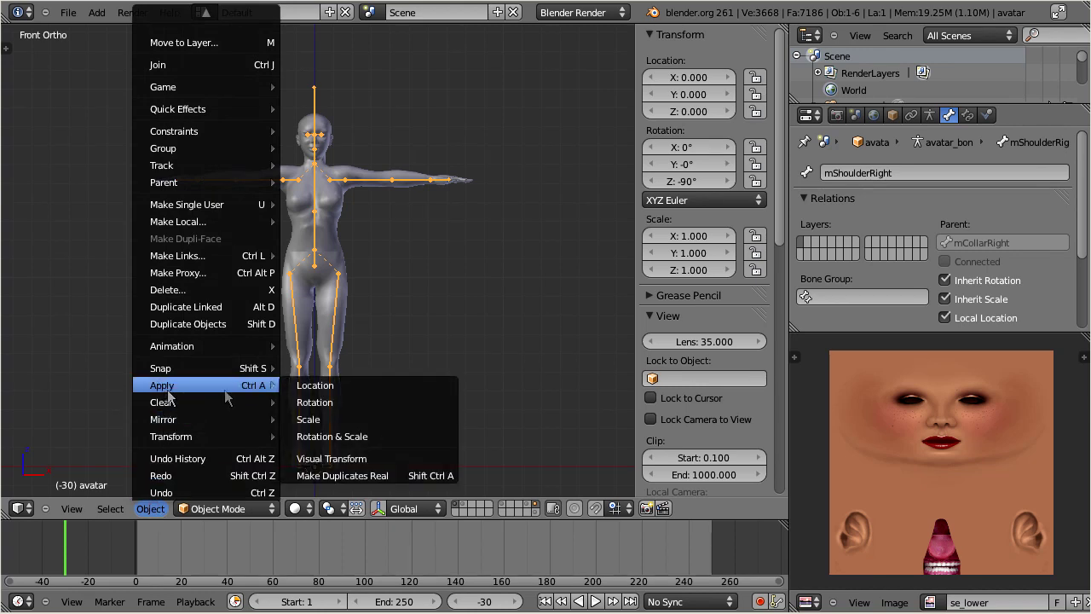
{"action": "left_click", "coordinate": [368, 410]}
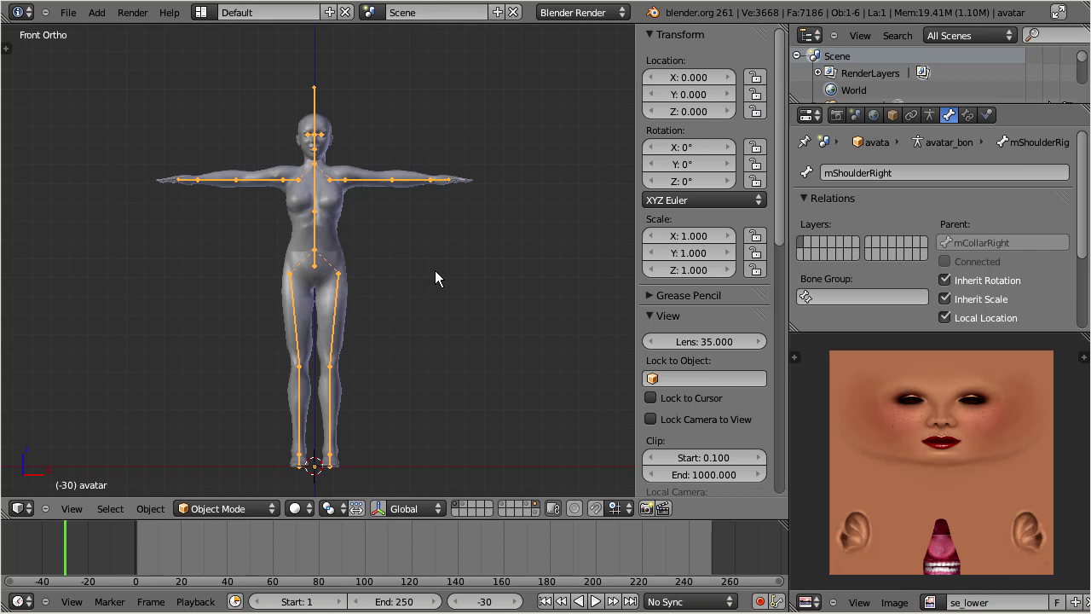
Select the rotated avatar's head, upperBody and lowerBody meshes together
{"action": "right_click", "coordinate": [322, 132]}
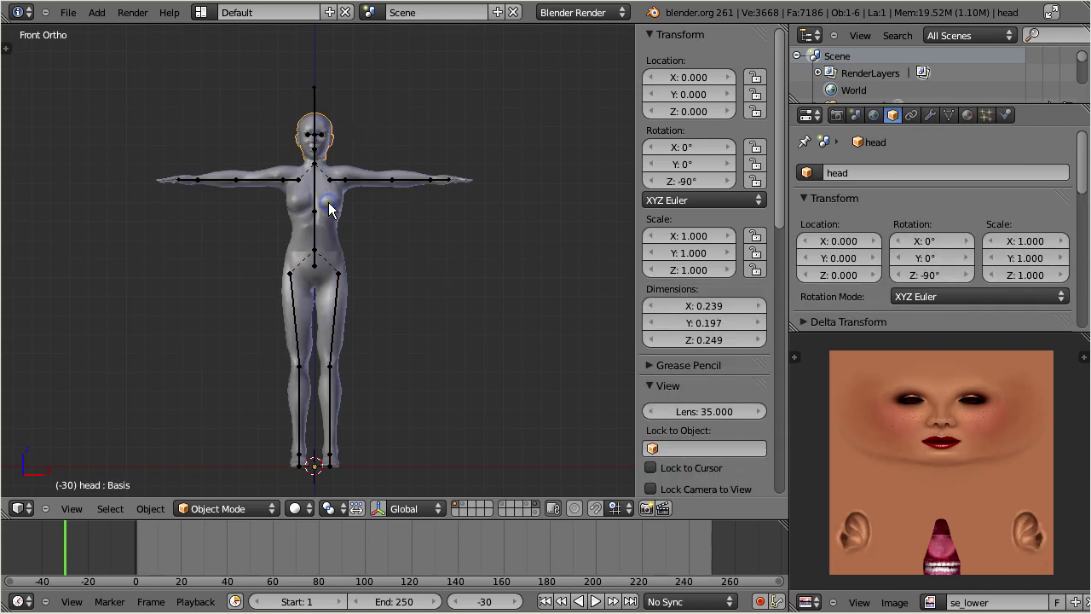
{"action": "right_click", "coordinate": [330, 207], "text": "shift"}
{"action": "right_click", "coordinate": [329, 329], "text": "shift"}
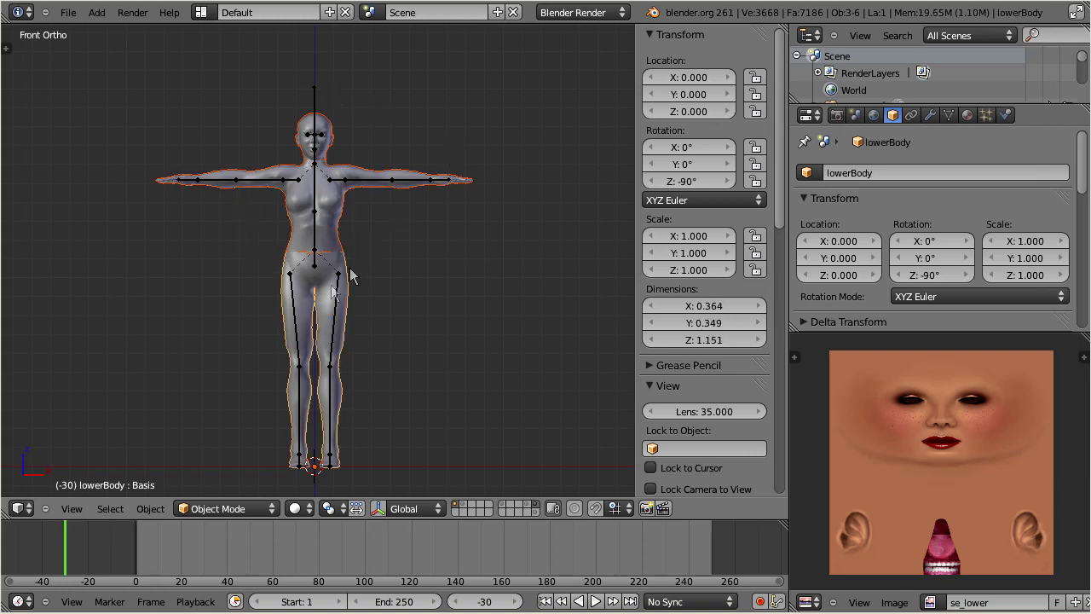
Export the selected meshes with SL Collada as avatar-workbench-1.2.1_blender_orientation.dae, keeping Rotate z -90 enabled
{"action": "left_click", "coordinate": [69, 14]}
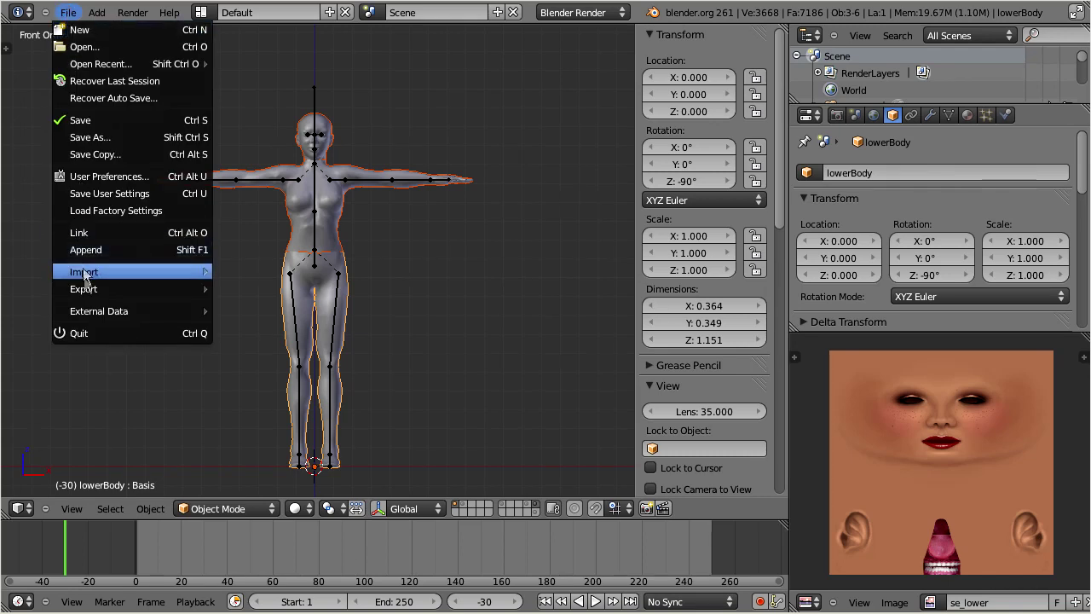
{"action": "mouse_move", "coordinate": [94, 290]}
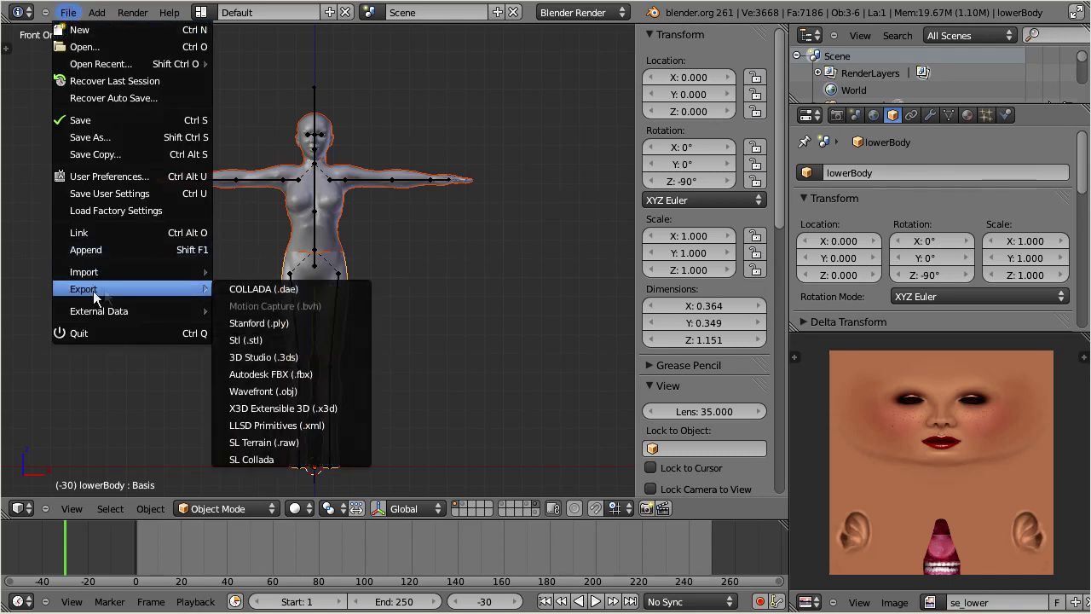
{"action": "left_click", "coordinate": [290, 460]}
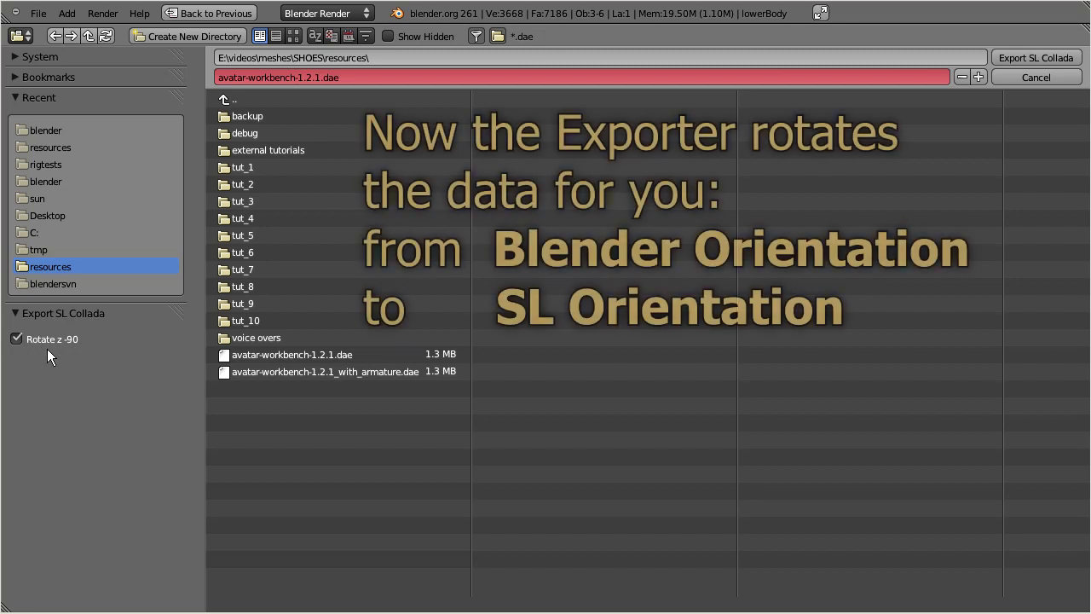
{"action": "left_click", "coordinate": [376, 79]}
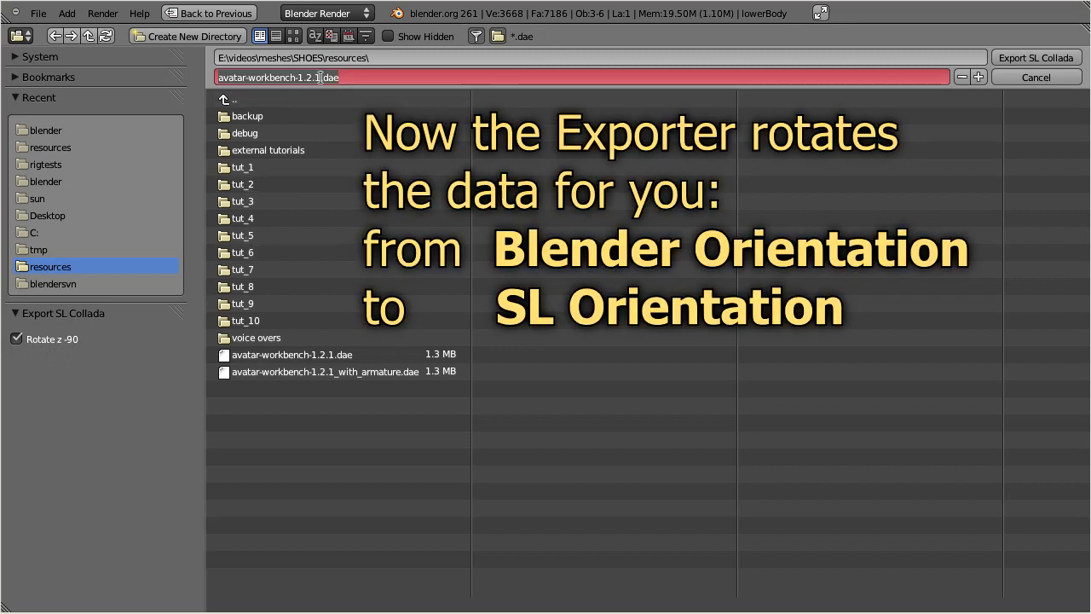
{"action": "key", "text": "Left"}
{"action": "key", "text": "Left"}
{"action": "key", "text": "Left"}
{"action": "key", "text": "Left"}
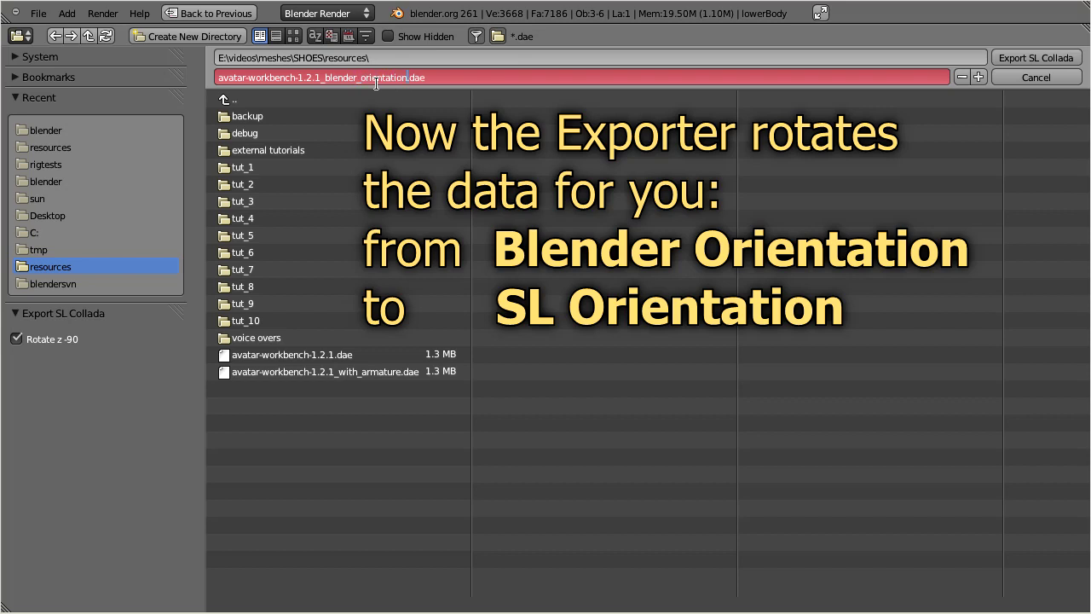
{"action": "key", "text": "Return"}
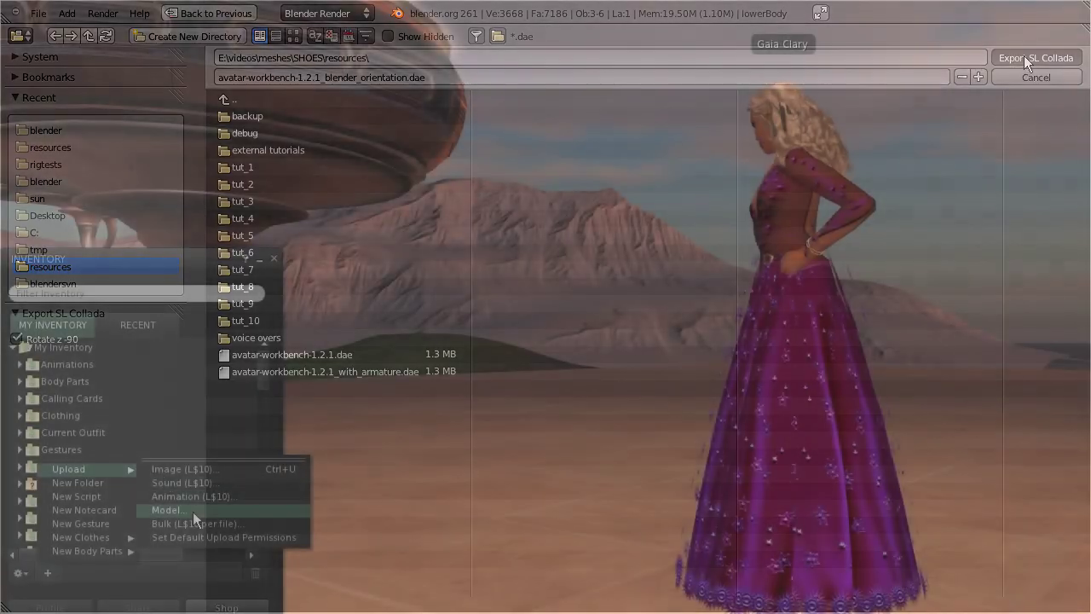
In the Second Life viewer, start a model upload and load avatar-workbench-1.2.1_blender_orientation_with_armature.dae
{"action": "left_click", "coordinate": [193, 511]}
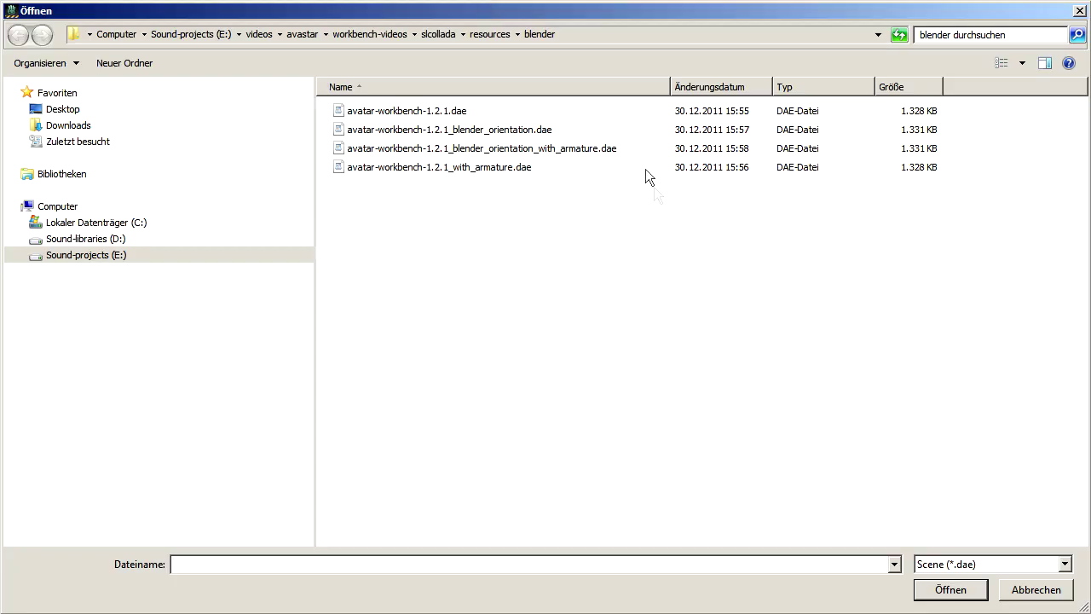
{"action": "left_click", "coordinate": [499, 149]}
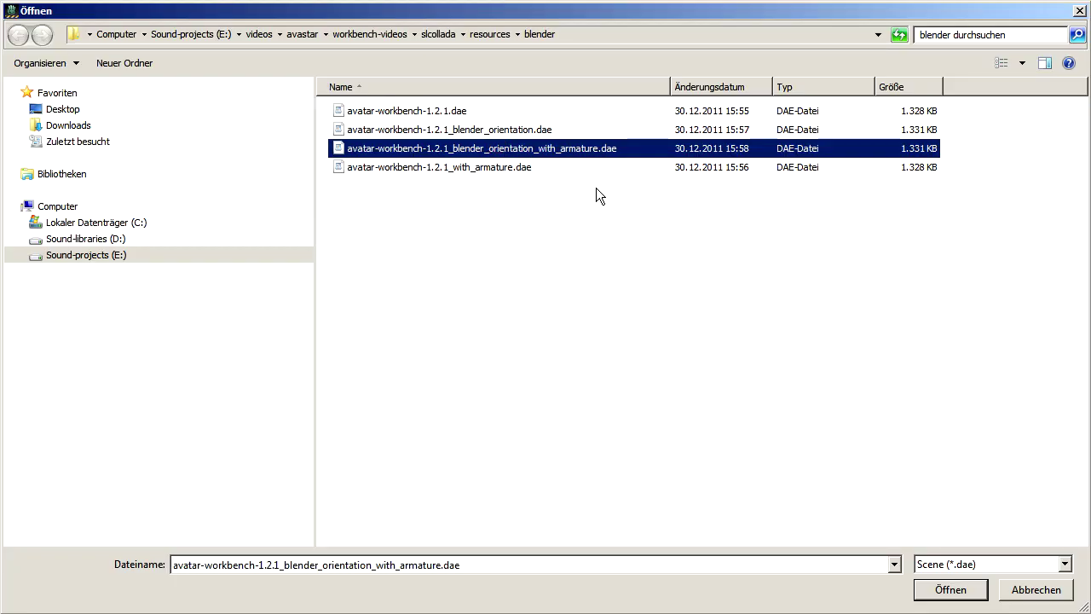
{"action": "left_click", "coordinate": [946, 590]}
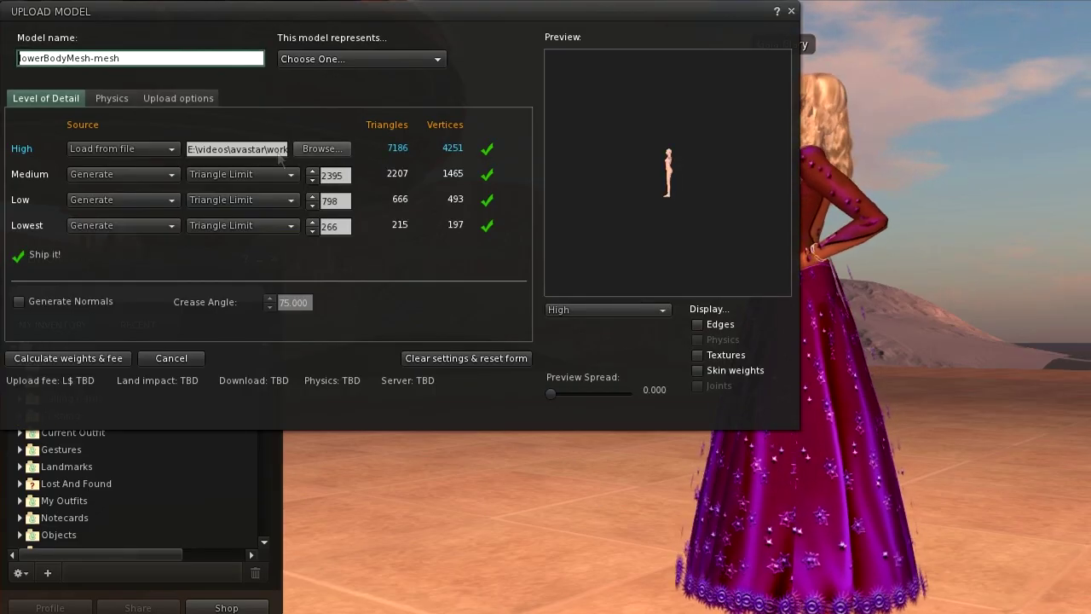
Inspect the uploaded model in the preview from the front and side with Skin weights display enabled
{"action": "scroll", "coordinate": [654, 225], "scroll_direction": "up", "scroll_amount": 3}
{"action": "left_click_drag", "start_coordinate": [656, 226], "coordinate": [627, 199]}
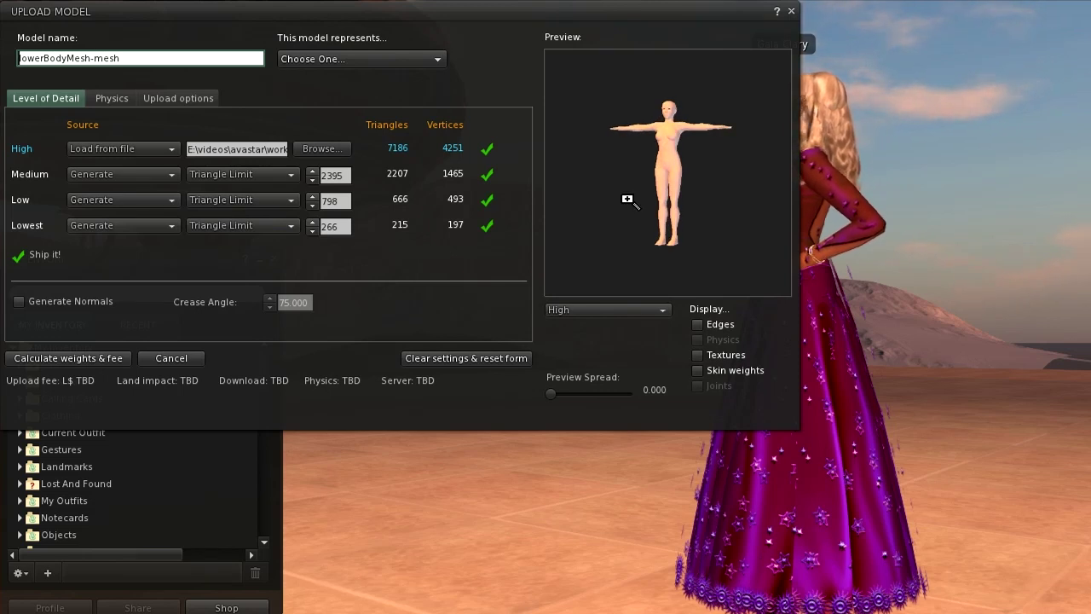
{"action": "left_click", "coordinate": [697, 370]}
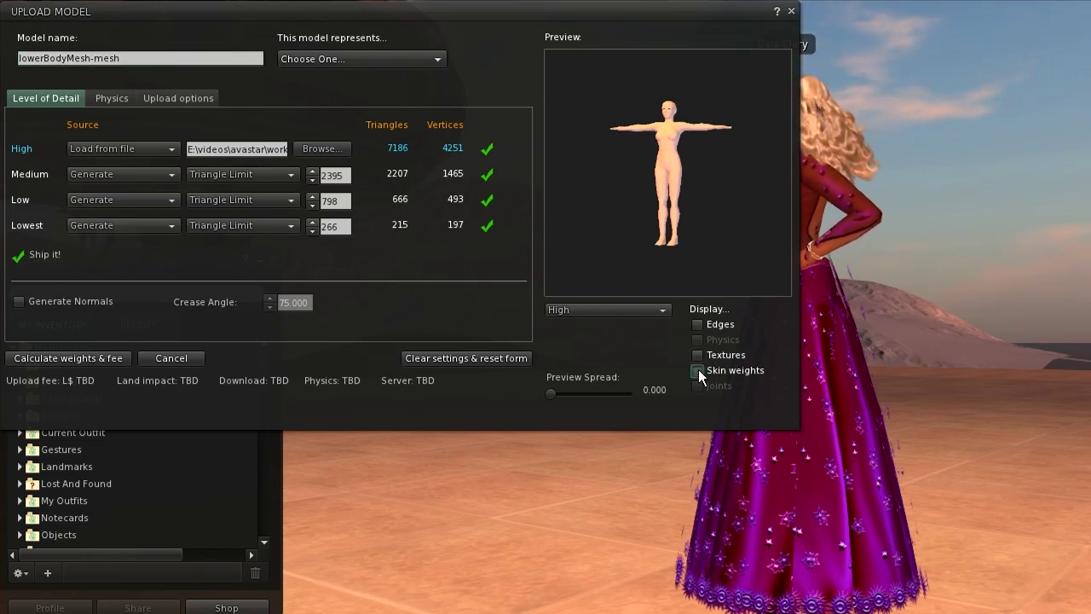
{"action": "left_click_drag", "start_coordinate": [672, 221], "coordinate": [780, 187]}
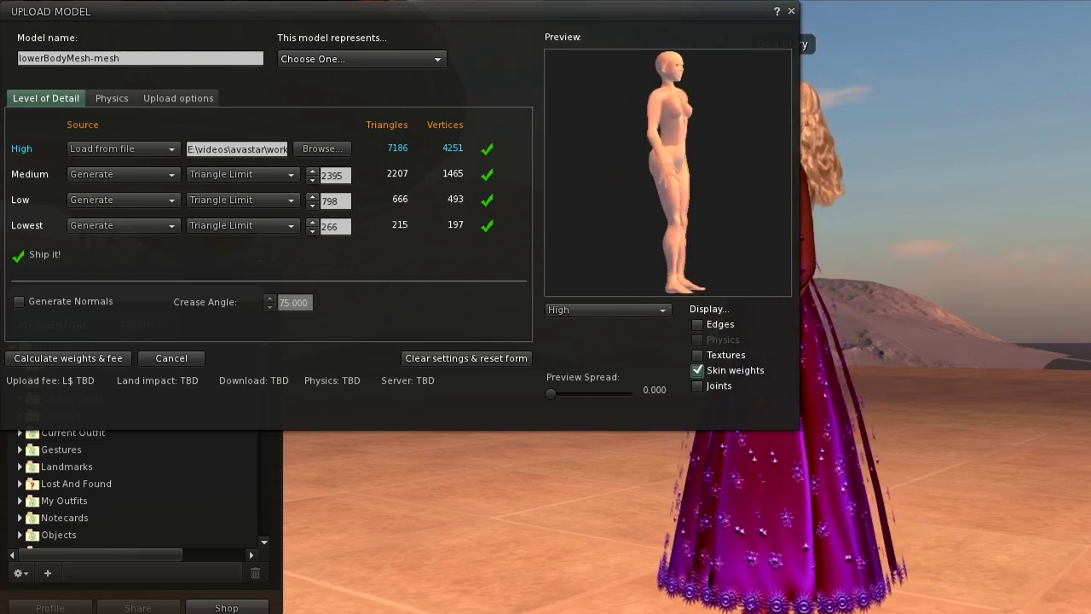